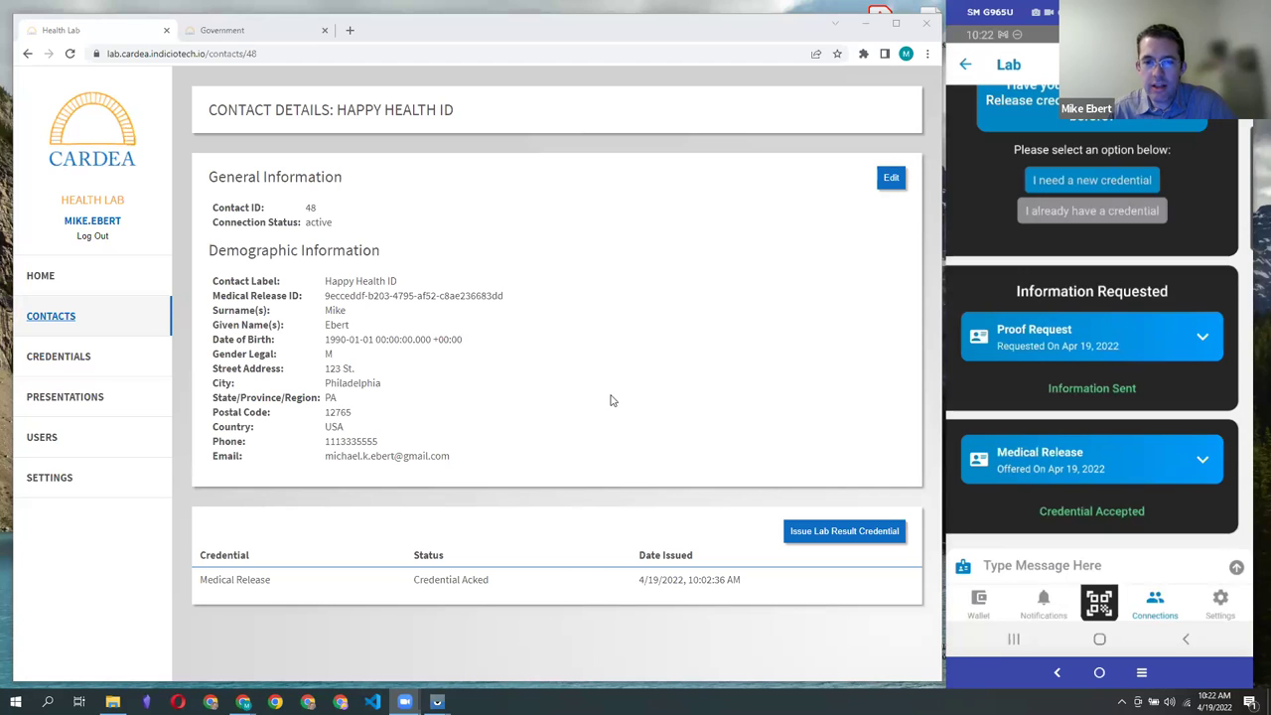
# Step: Start a Lab Result credential with the patient IDs, observation time, and an April 19 specimen collection date
pyautogui.click(842, 532)
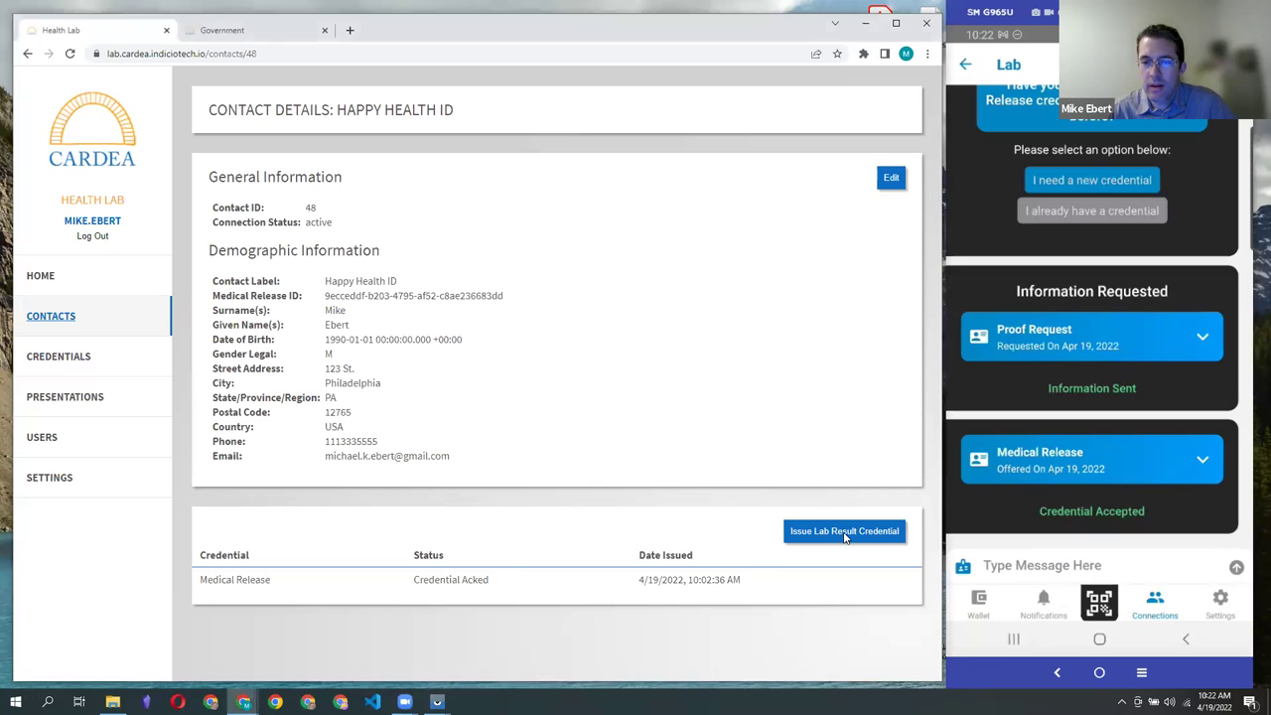
pyautogui.click(503, 149)
pyautogui.click(496, 179)
pyautogui.click(487, 184)
pyautogui.click(467, 211)
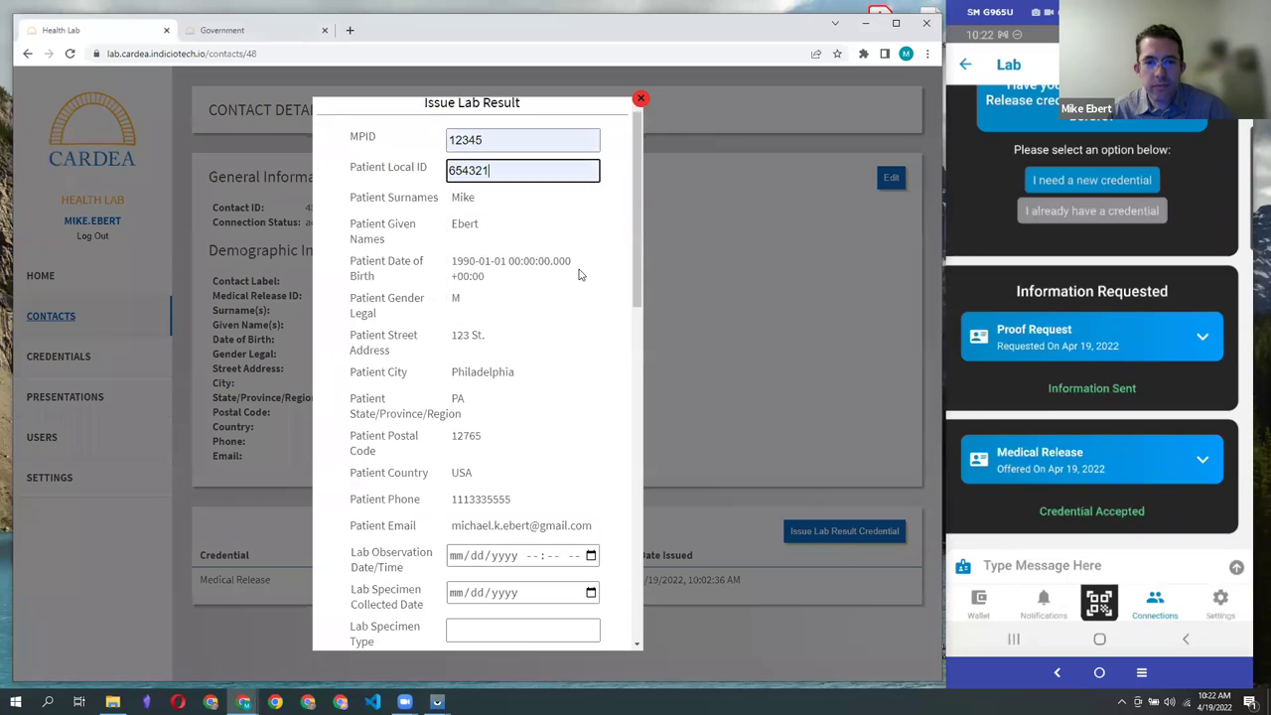
pyautogui.scroll(-2, 571, 258)
pyautogui.scroll(3, 519, 295)
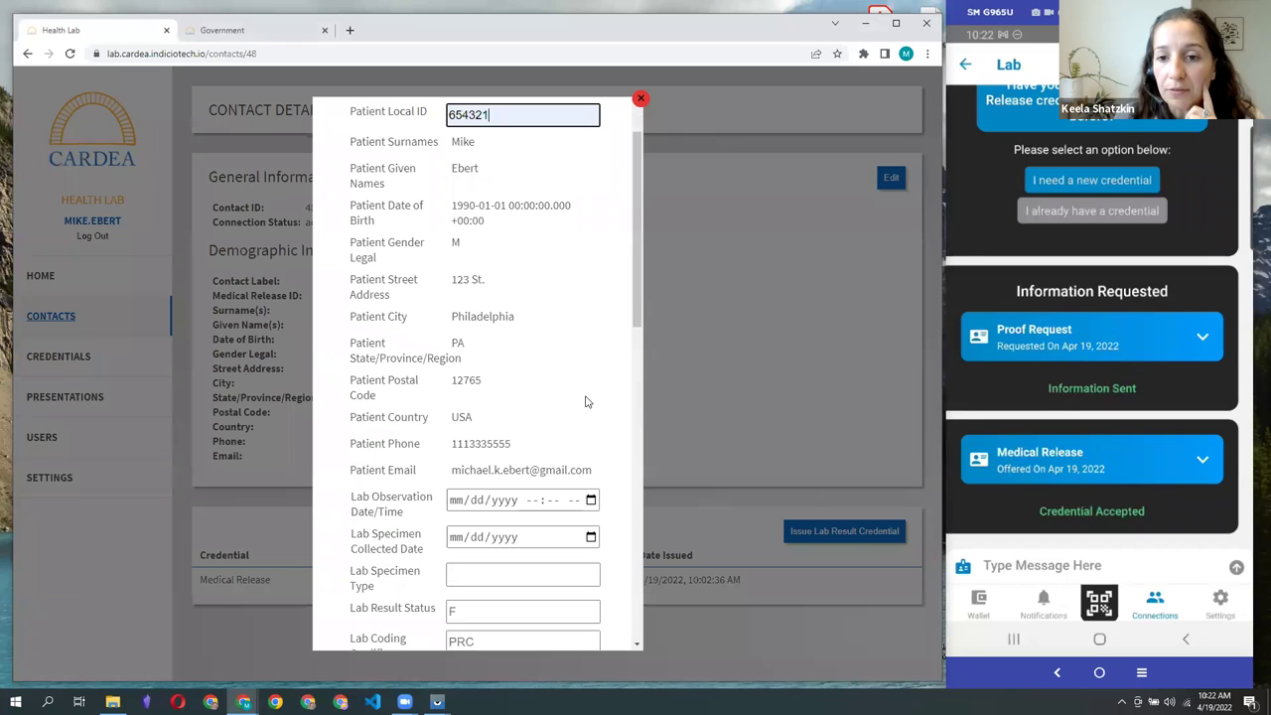
pyautogui.scroll(-4, 566, 328)
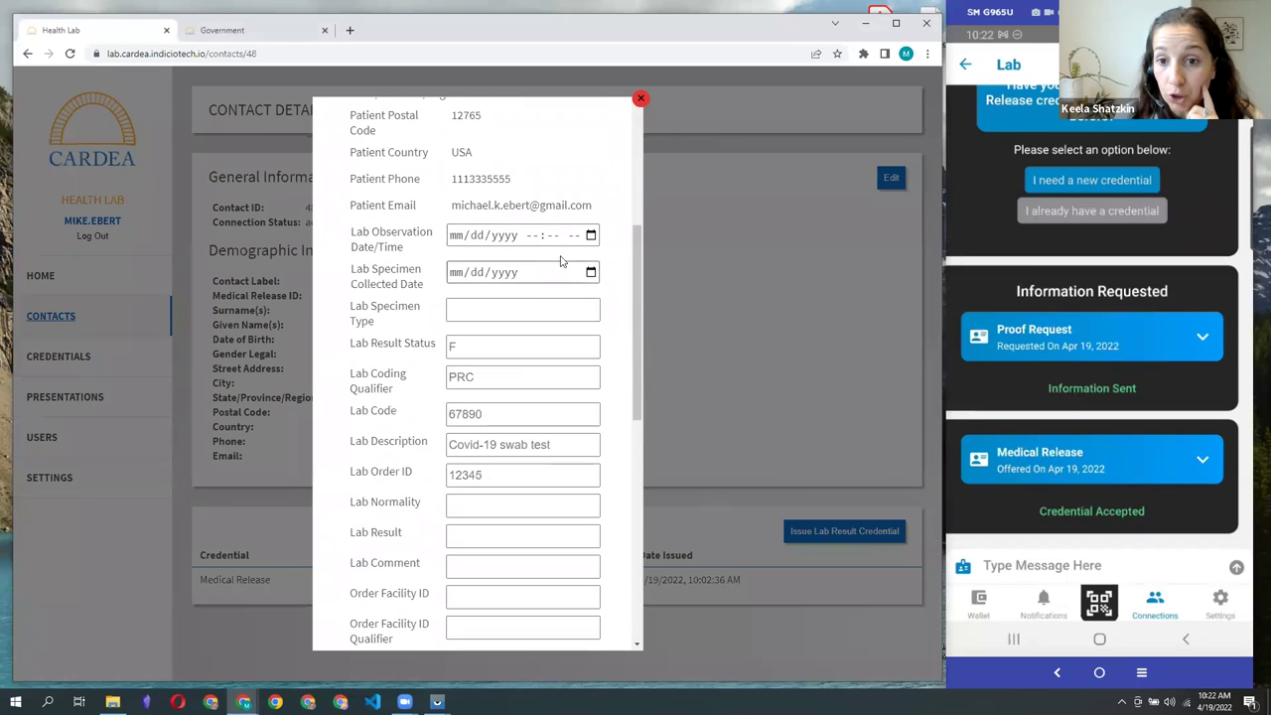
pyautogui.click(591, 235)
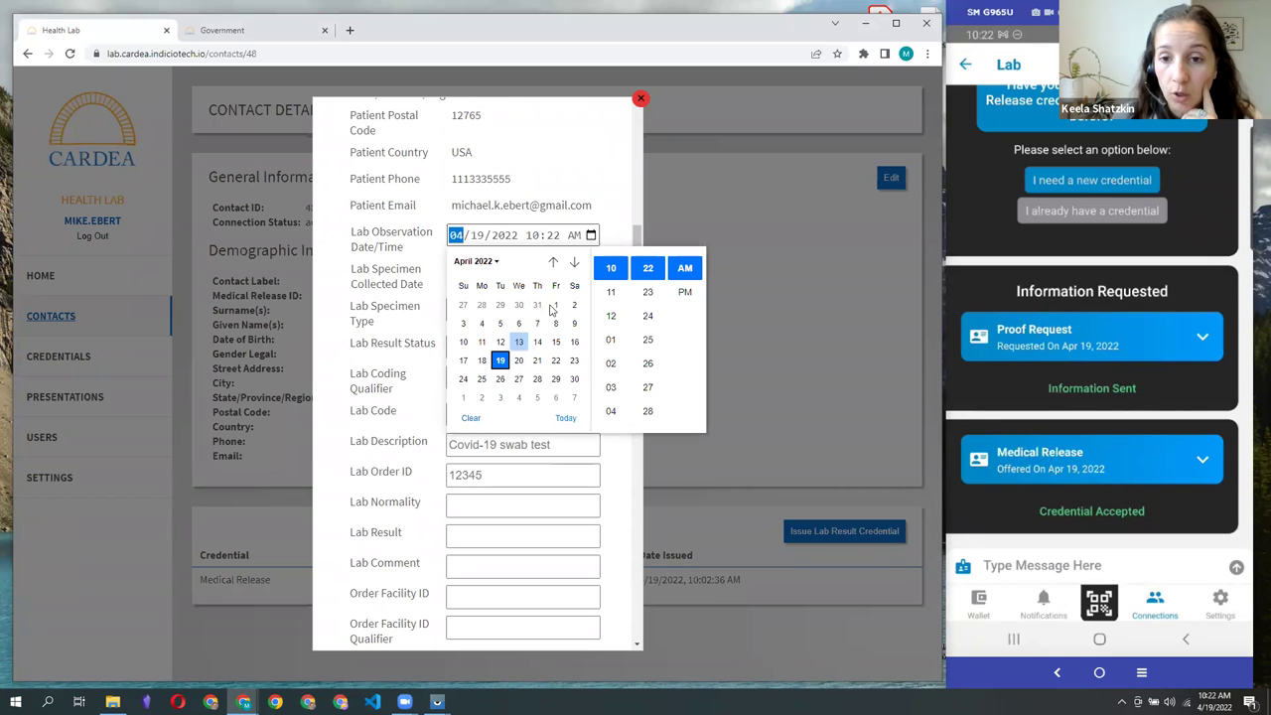
pyautogui.click(626, 211)
pyautogui.click(591, 272)
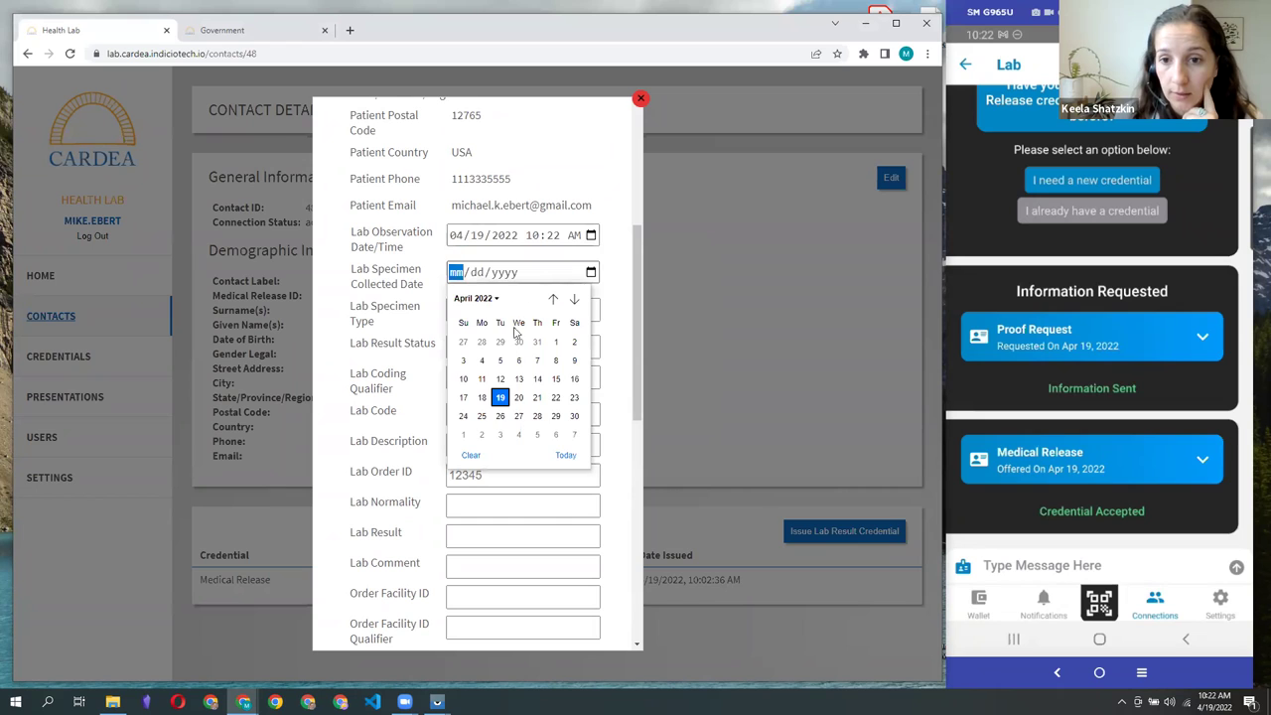
pyautogui.click(500, 398)
# Step: Set specimen type Nasal swab, result status, lab code 67899, COVID-19 PCR Test description, and the lab order ID
pyautogui.click(486, 311)
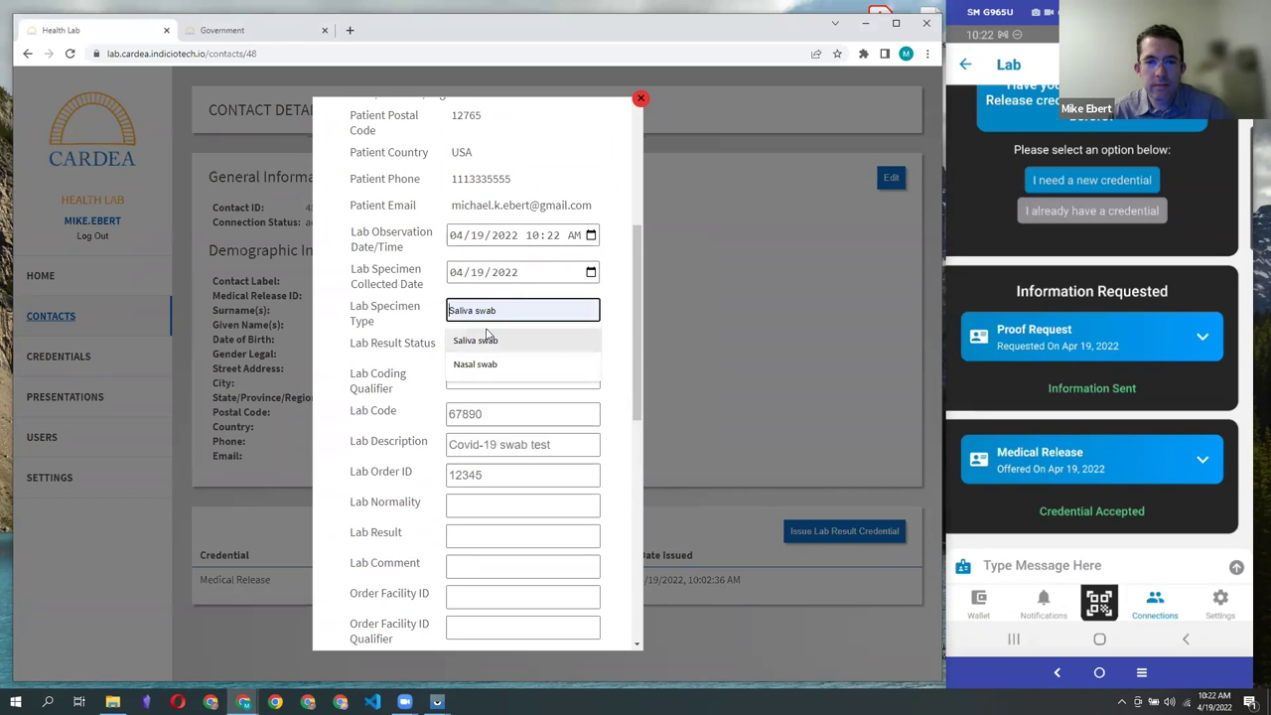
pyautogui.click(476, 363)
pyautogui.click(477, 346)
pyautogui.write('F')
pyautogui.click(483, 386)
pyautogui.write('PCR')
pyautogui.click(486, 414)
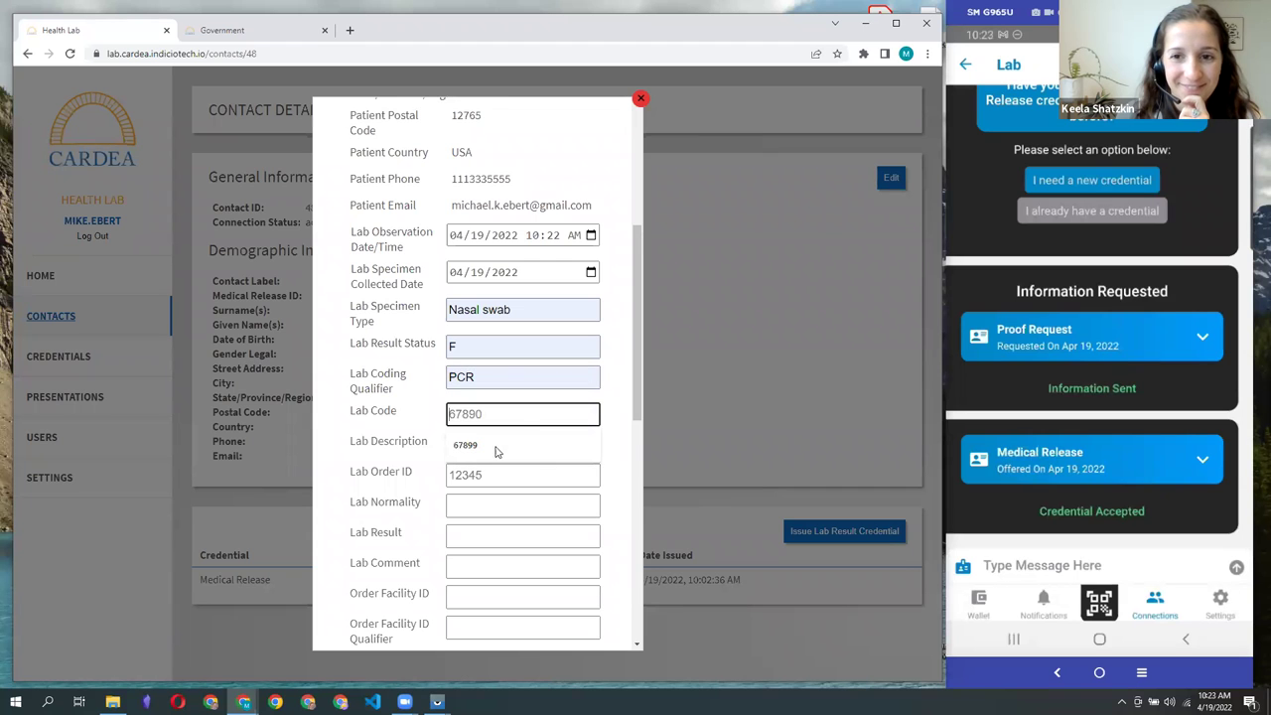
pyautogui.click(497, 447)
pyautogui.click(498, 445)
pyautogui.click(510, 475)
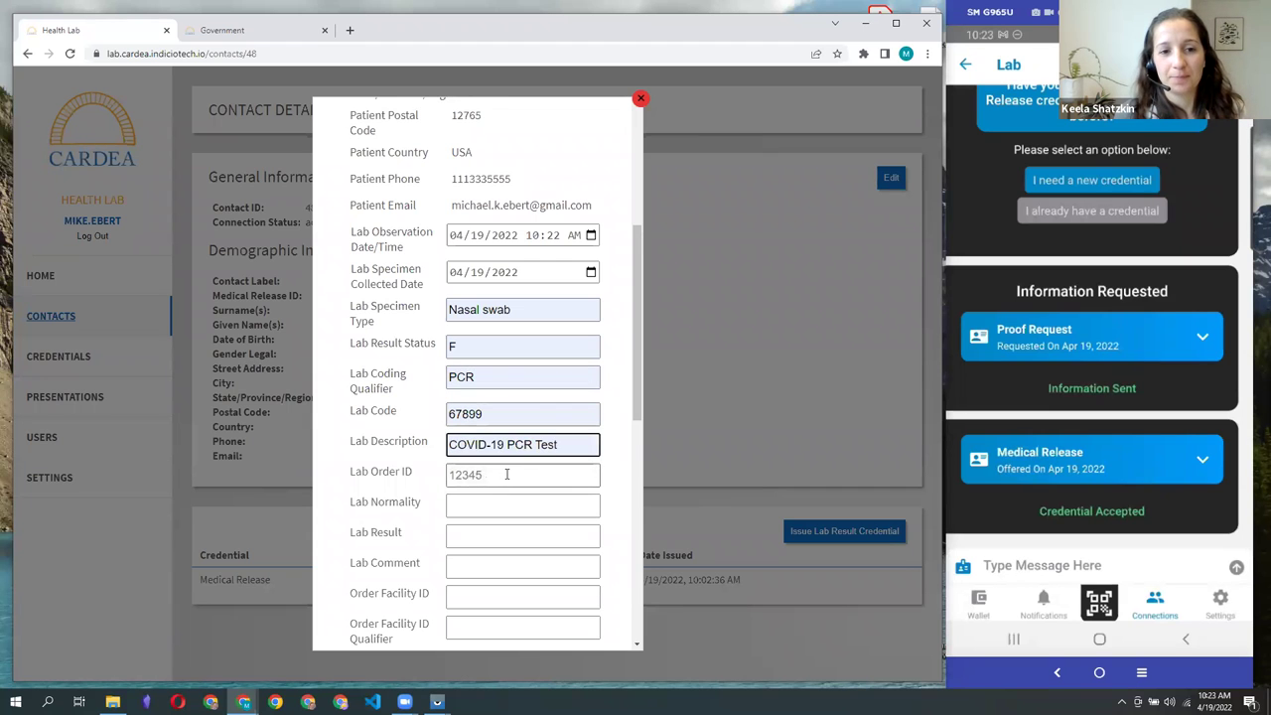
pyautogui.click(506, 475)
pyautogui.click(486, 507)
# Step: Record normality Normal, result Negative, a comment, and order facility ID 1234 with qualifier MED
pyautogui.scroll(-3, 494, 288)
pyautogui.click(481, 240)
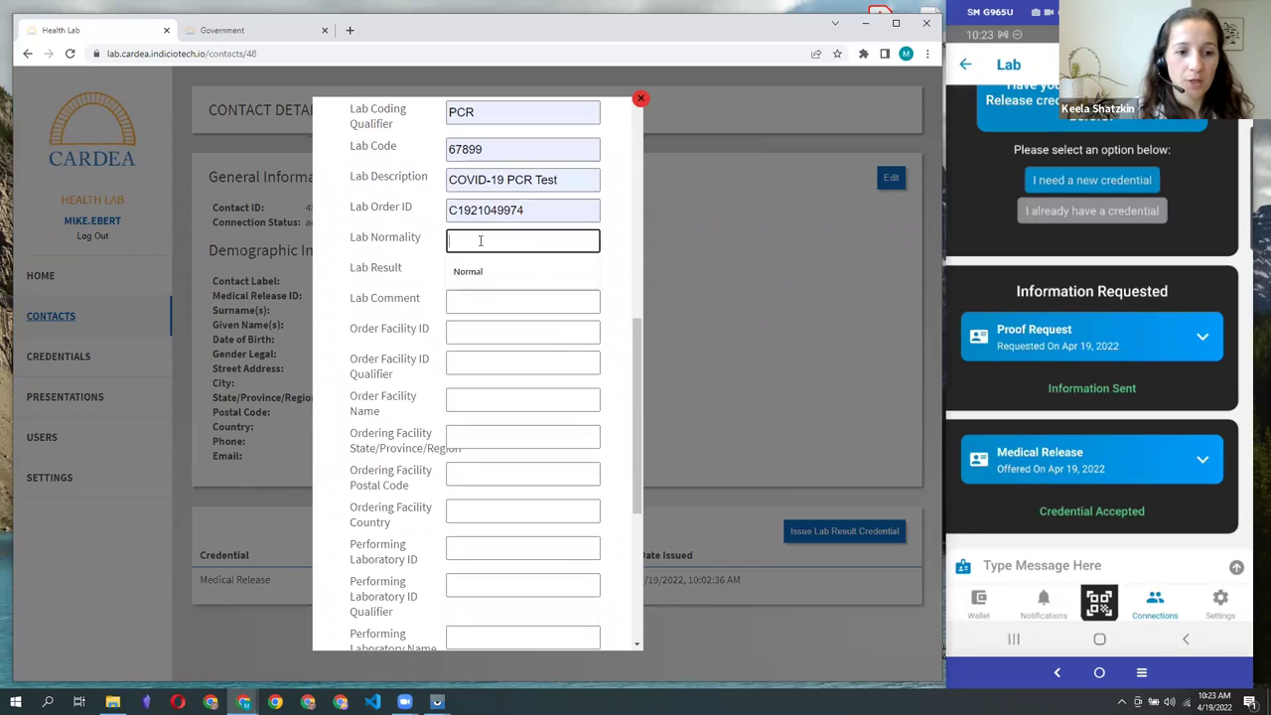
pyautogui.click(467, 271)
pyautogui.click(472, 272)
pyautogui.click(475, 303)
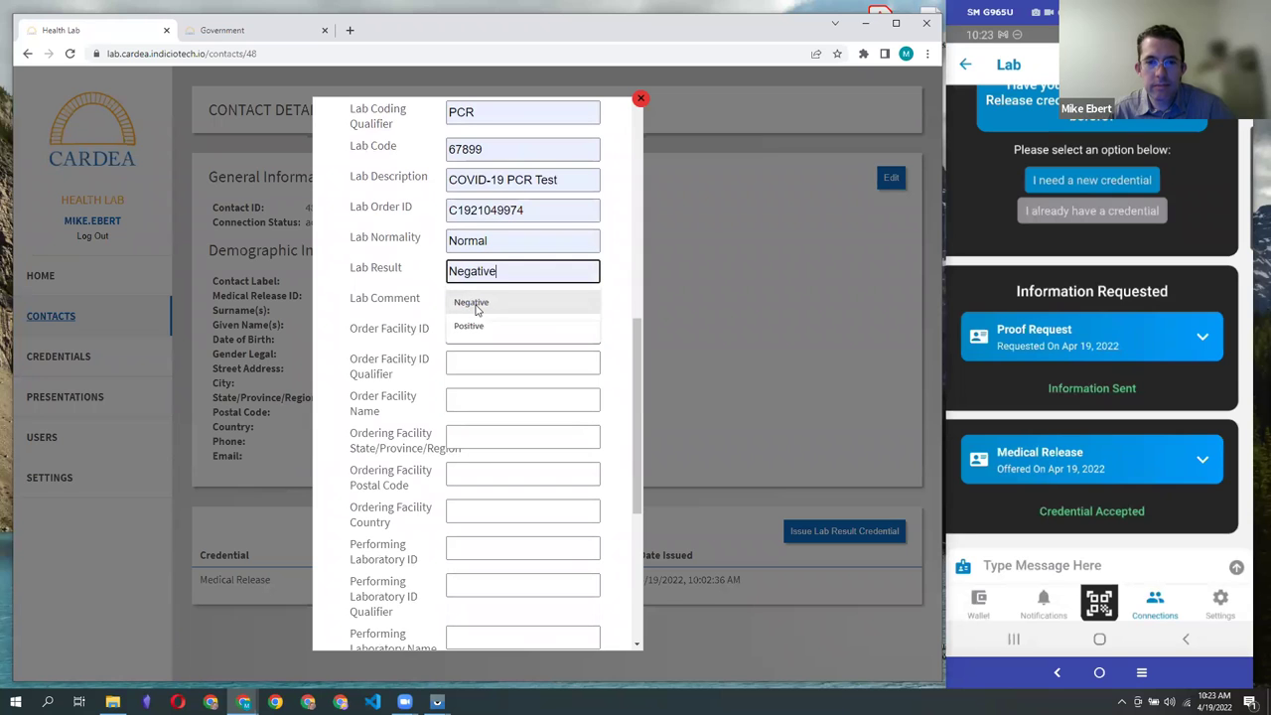
pyautogui.click(468, 302)
pyautogui.click(466, 332)
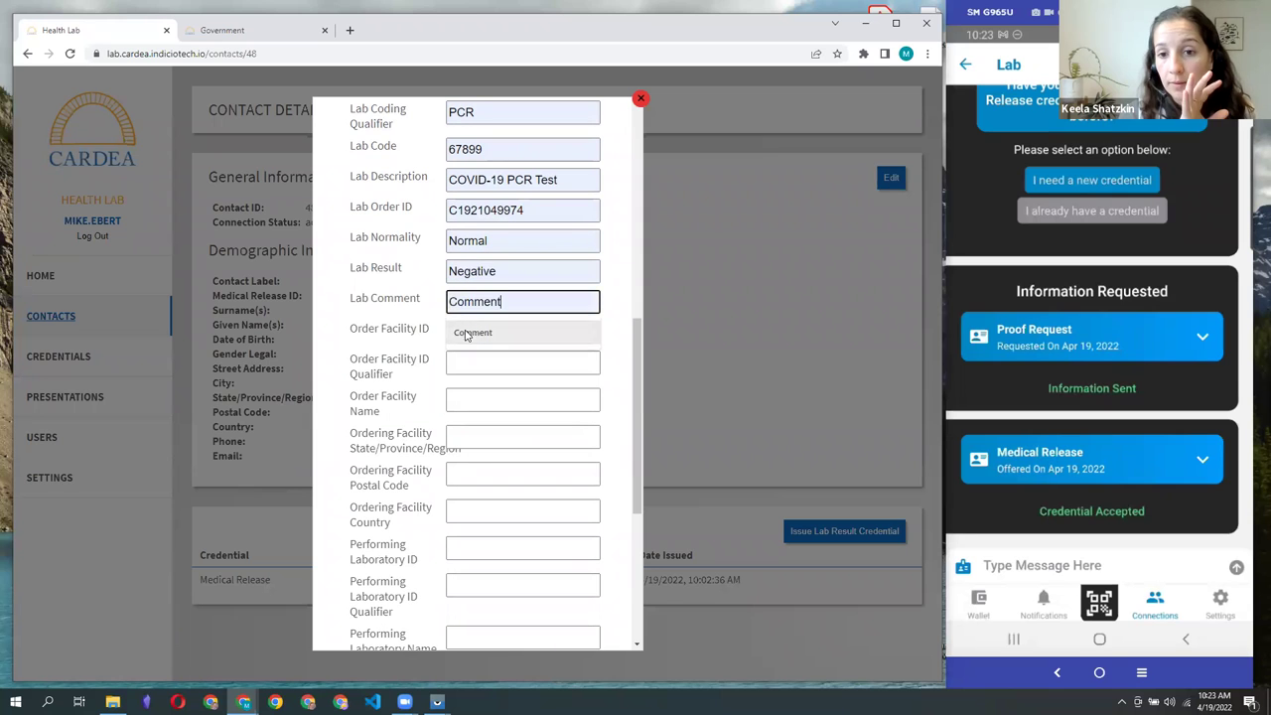
pyautogui.click(465, 334)
pyautogui.click(465, 363)
pyautogui.click(471, 370)
pyautogui.click(470, 366)
# Step: Set the ordering facility to Bronx Lab, PA, 93432, United States
pyautogui.click(470, 393)
pyautogui.click(473, 401)
pyautogui.click(483, 432)
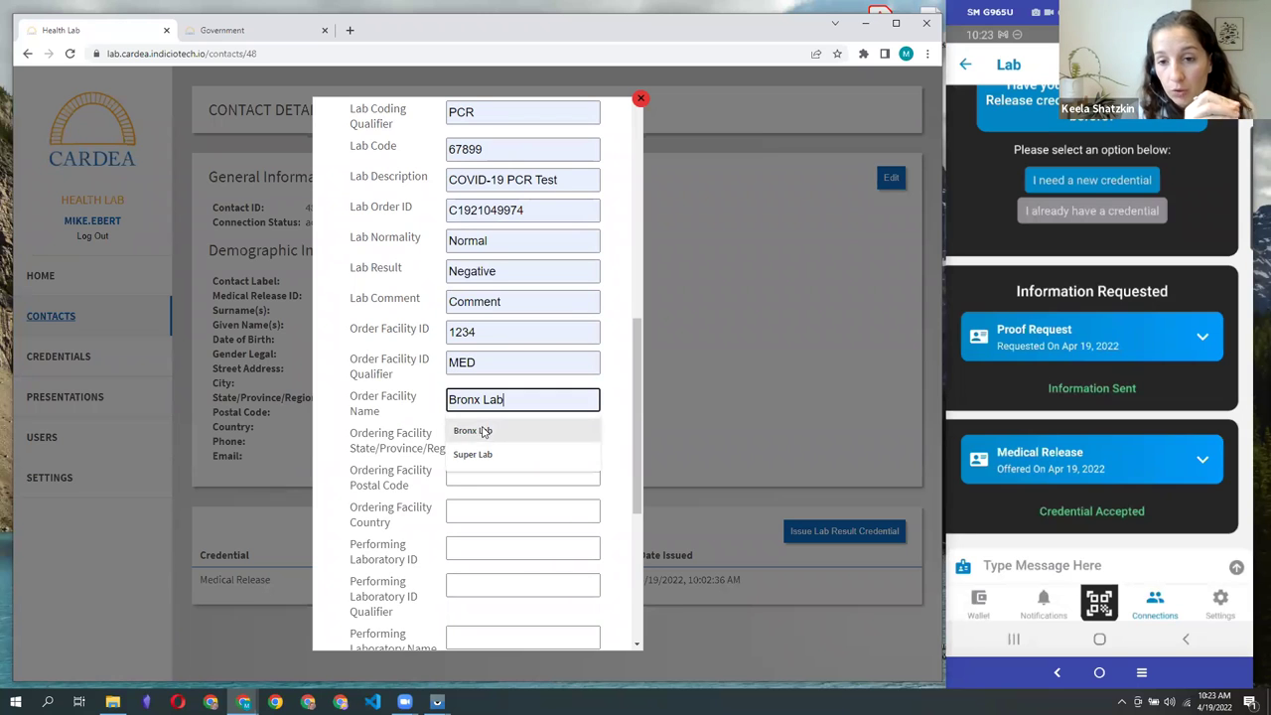
pyautogui.click(489, 438)
pyautogui.click(519, 469)
pyautogui.click(491, 473)
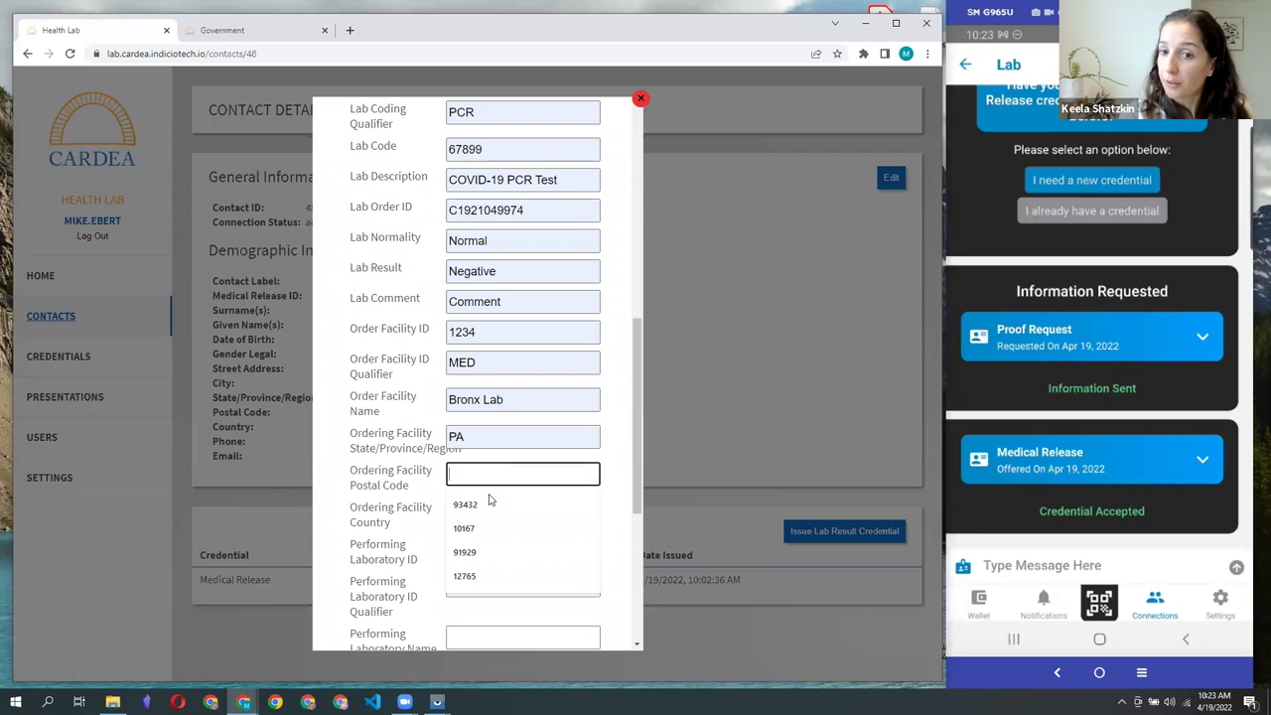
pyautogui.click(487, 502)
pyautogui.scroll(-2, 497, 427)
pyautogui.click(498, 378)
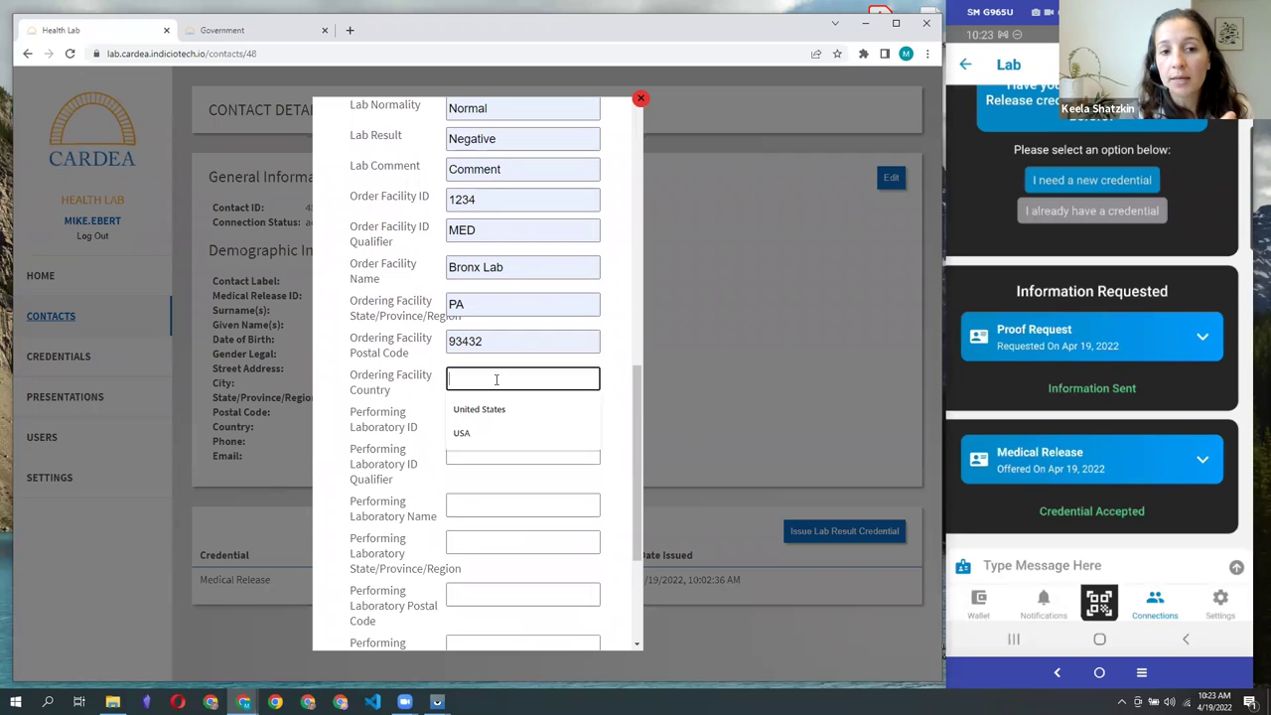
pyautogui.click(491, 411)
# Step: Set the performing laboratory to ID 1234 (MED), Bronx Lab, PA, 93432, United States
pyautogui.click(477, 421)
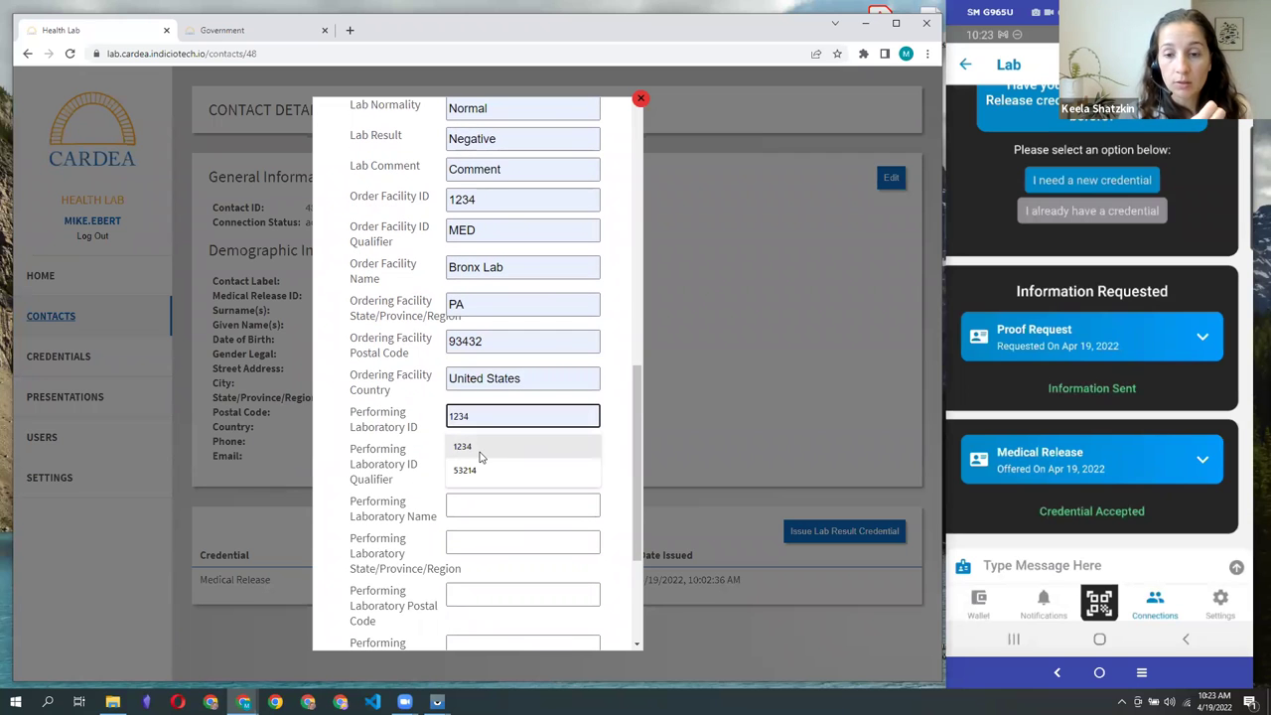
pyautogui.click(480, 448)
pyautogui.click(492, 453)
pyautogui.click(491, 484)
pyautogui.click(496, 504)
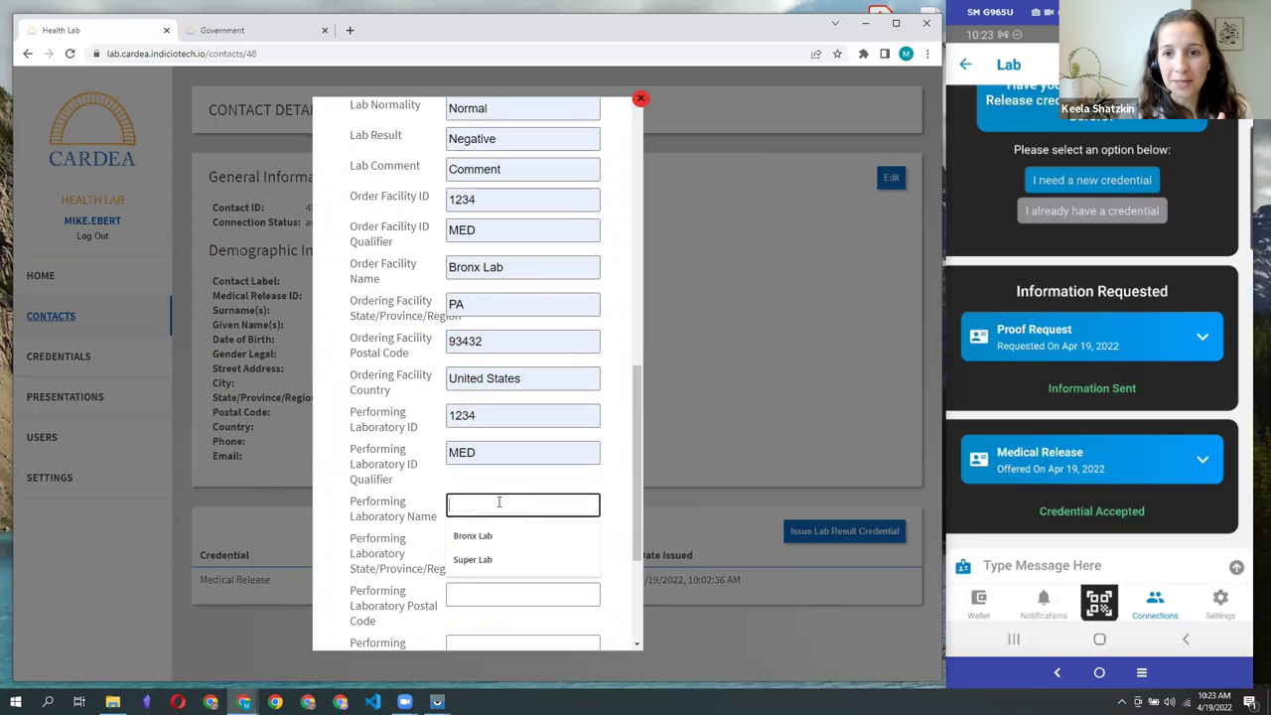
pyautogui.click(502, 546)
pyautogui.scroll(-2, 502, 546)
pyautogui.click(490, 344)
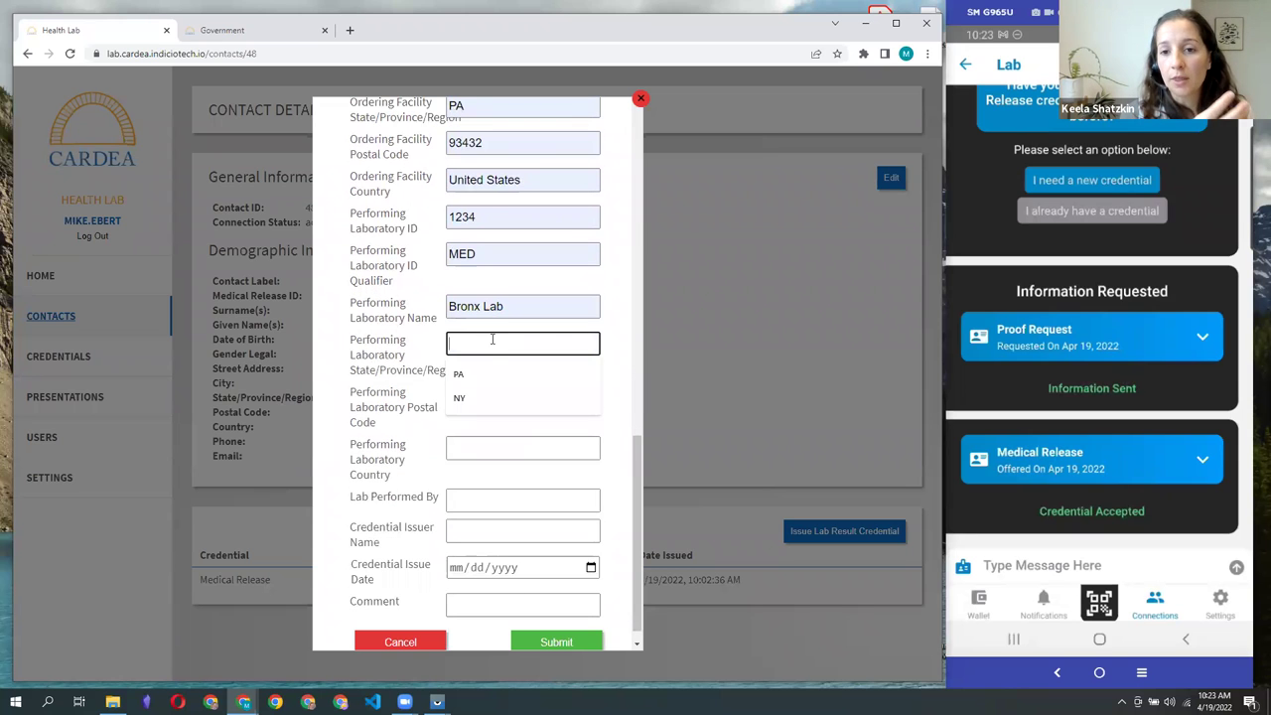
pyautogui.click(485, 373)
pyautogui.click(483, 396)
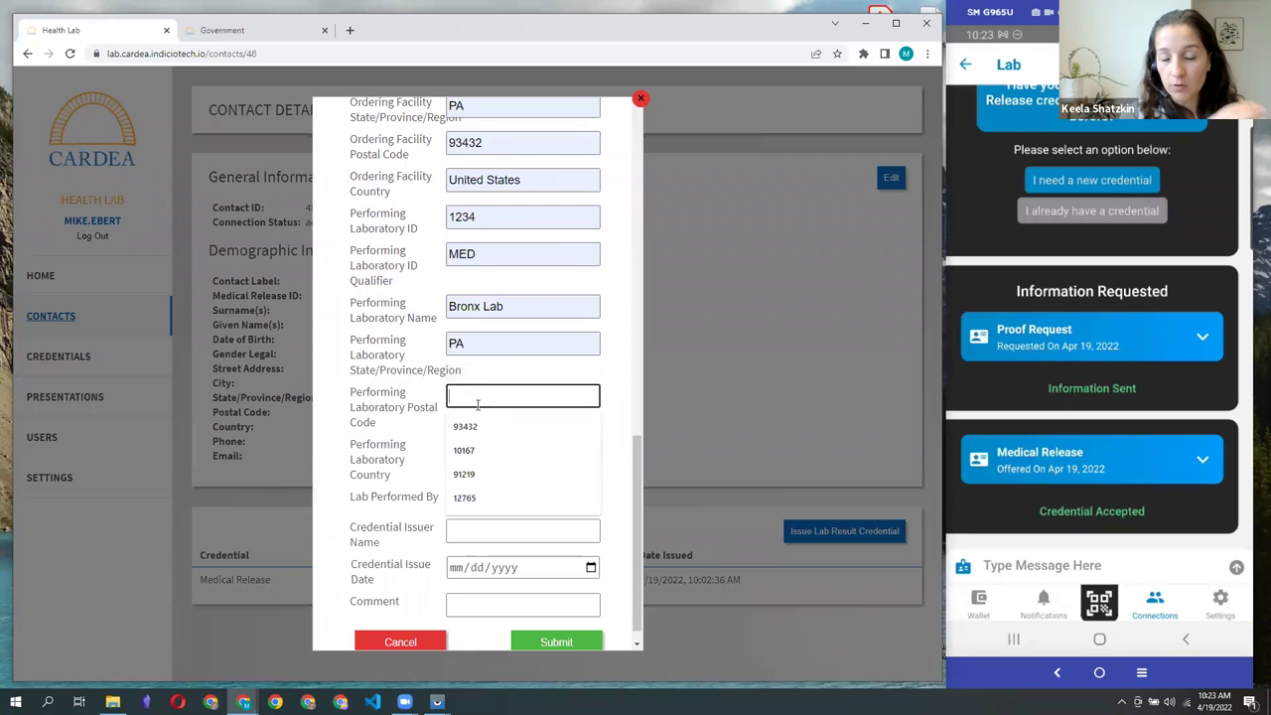
pyautogui.click(489, 427)
pyautogui.click(472, 446)
pyautogui.click(485, 478)
# Step: Add the performing clinician, issuer Bronx RHIO, issue date 04/19/2022, and submit the offer
pyautogui.click(487, 501)
pyautogui.click(487, 531)
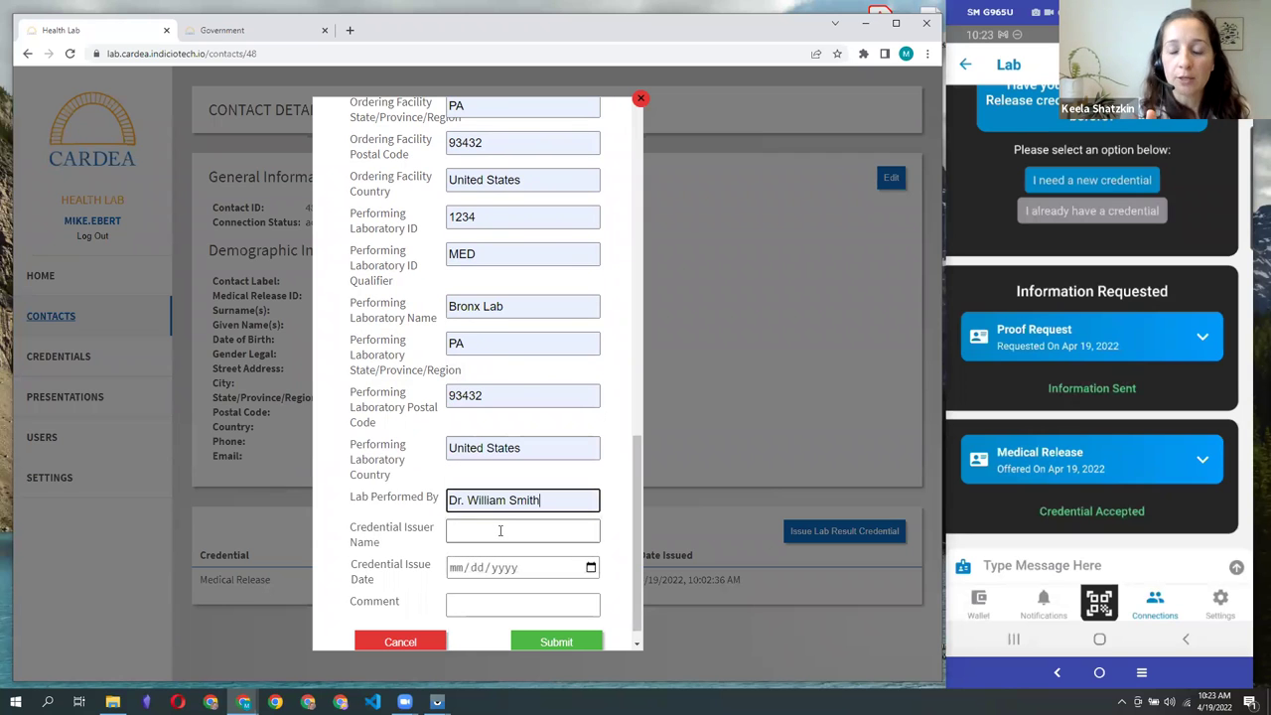
pyautogui.click(500, 530)
pyautogui.click(487, 562)
pyautogui.click(591, 567)
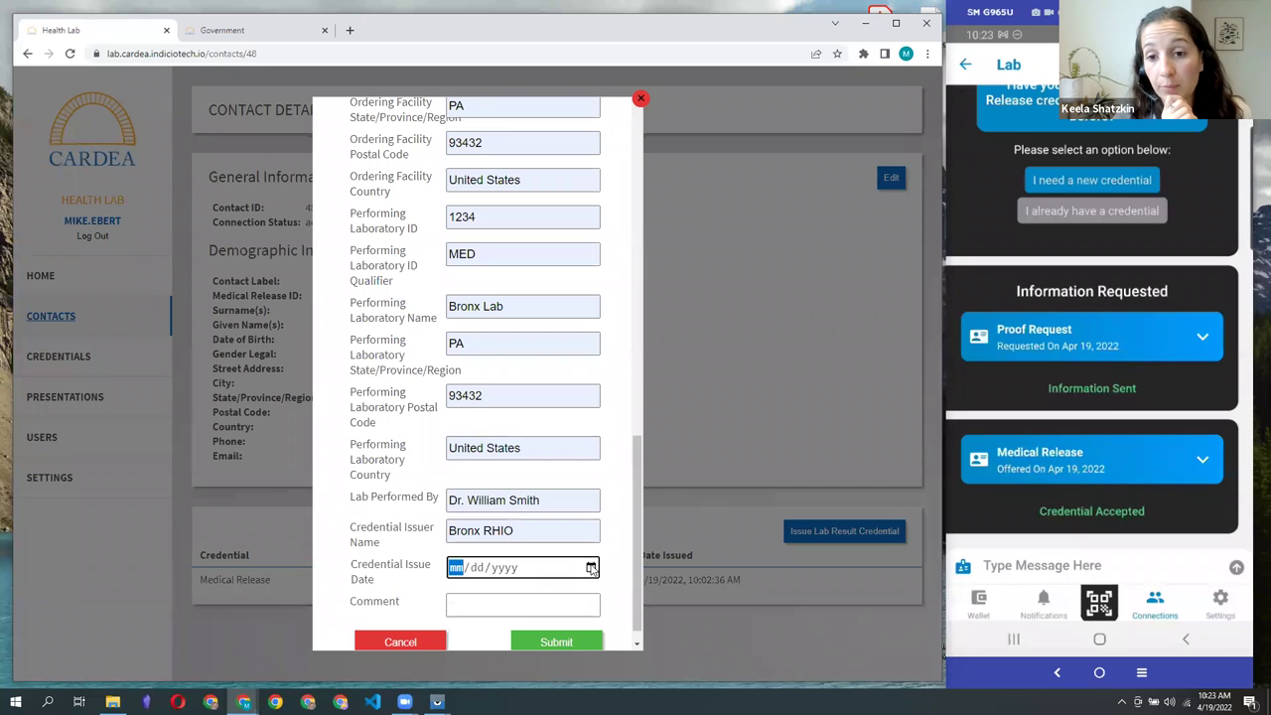
pyautogui.click(565, 541)
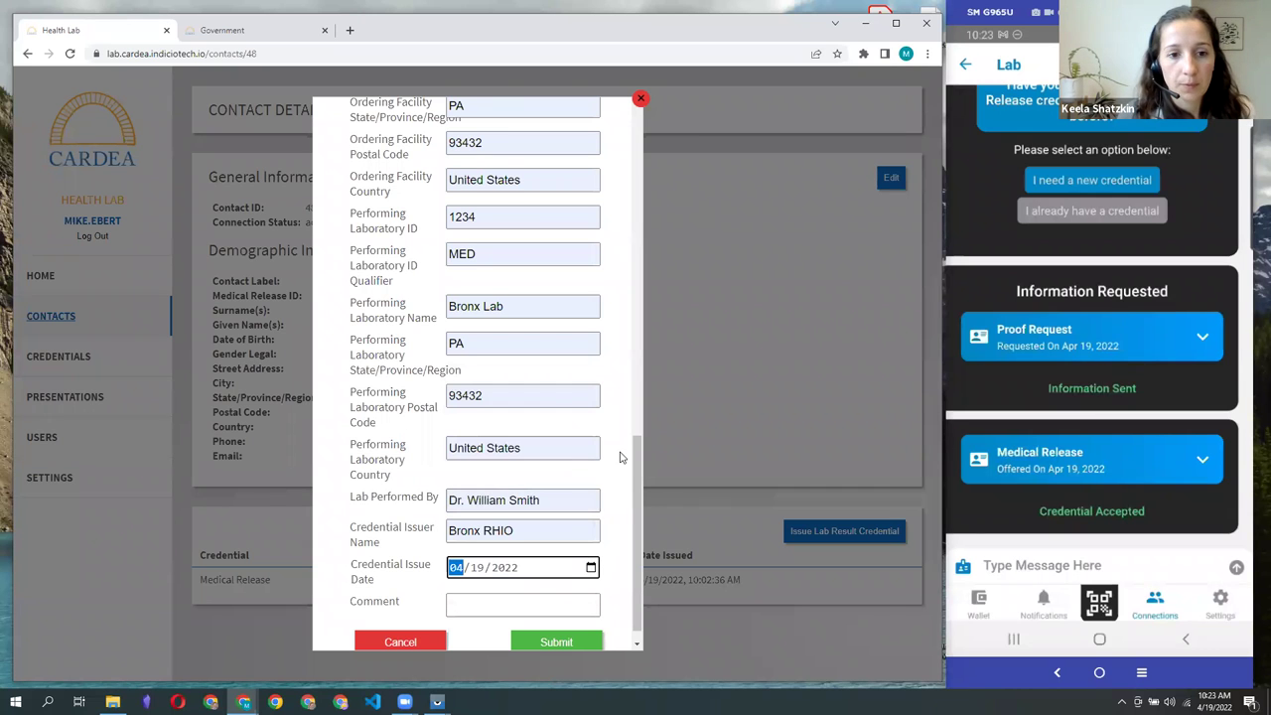
pyautogui.scroll(-1, 601, 562)
pyautogui.click(566, 625)
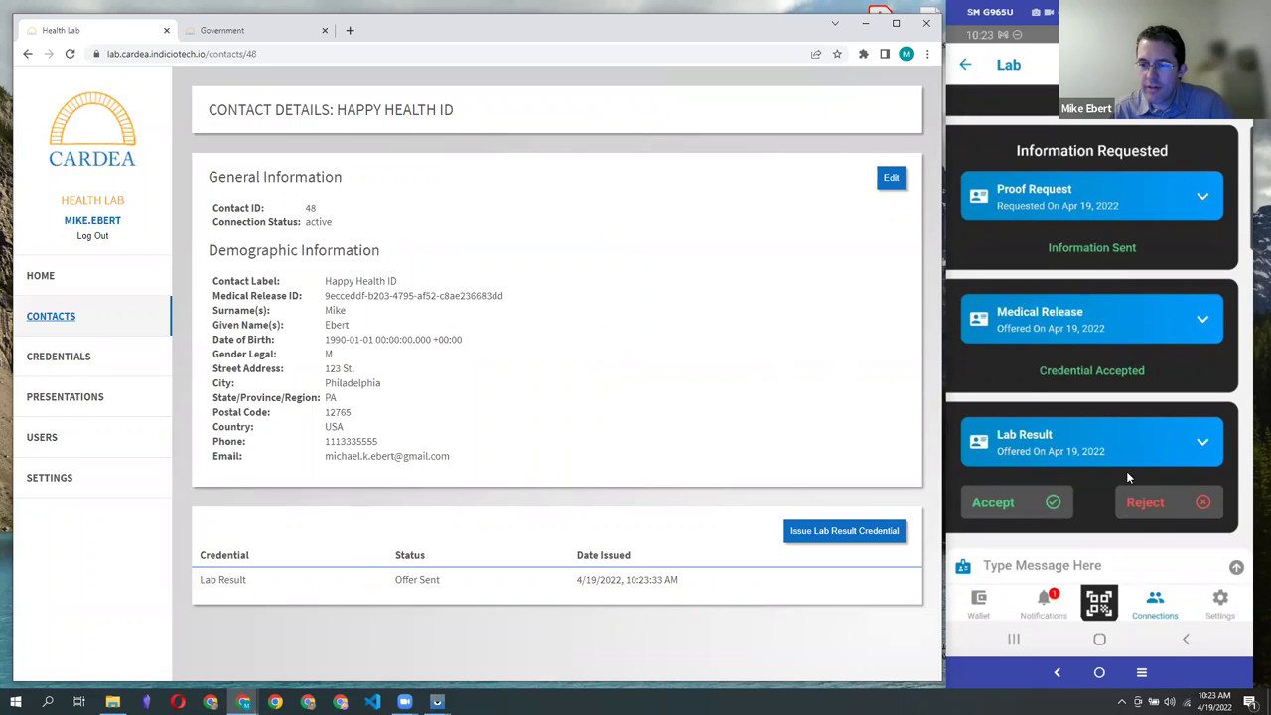
# Step: Expand the Lab Result offer in the wallet and review its fields
pyautogui.click(1045, 456)
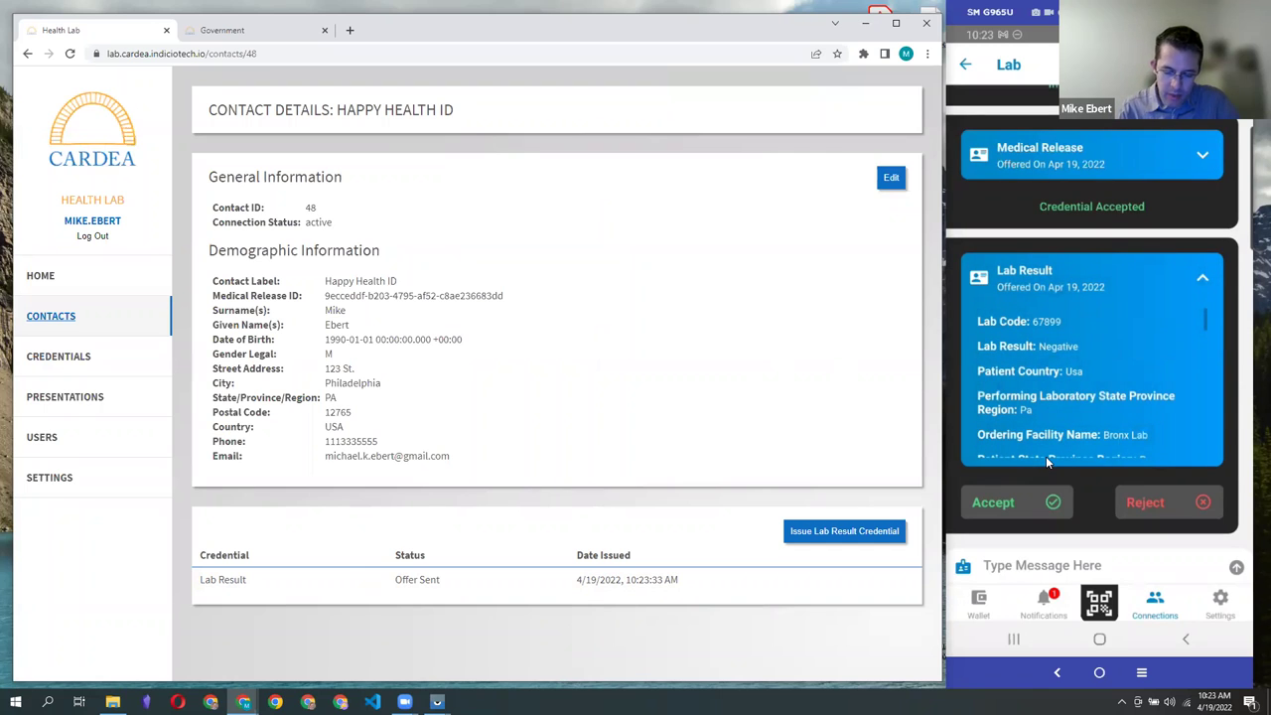
pyautogui.scroll(-1, 1046, 455)
pyautogui.scroll(1, 1046, 456)
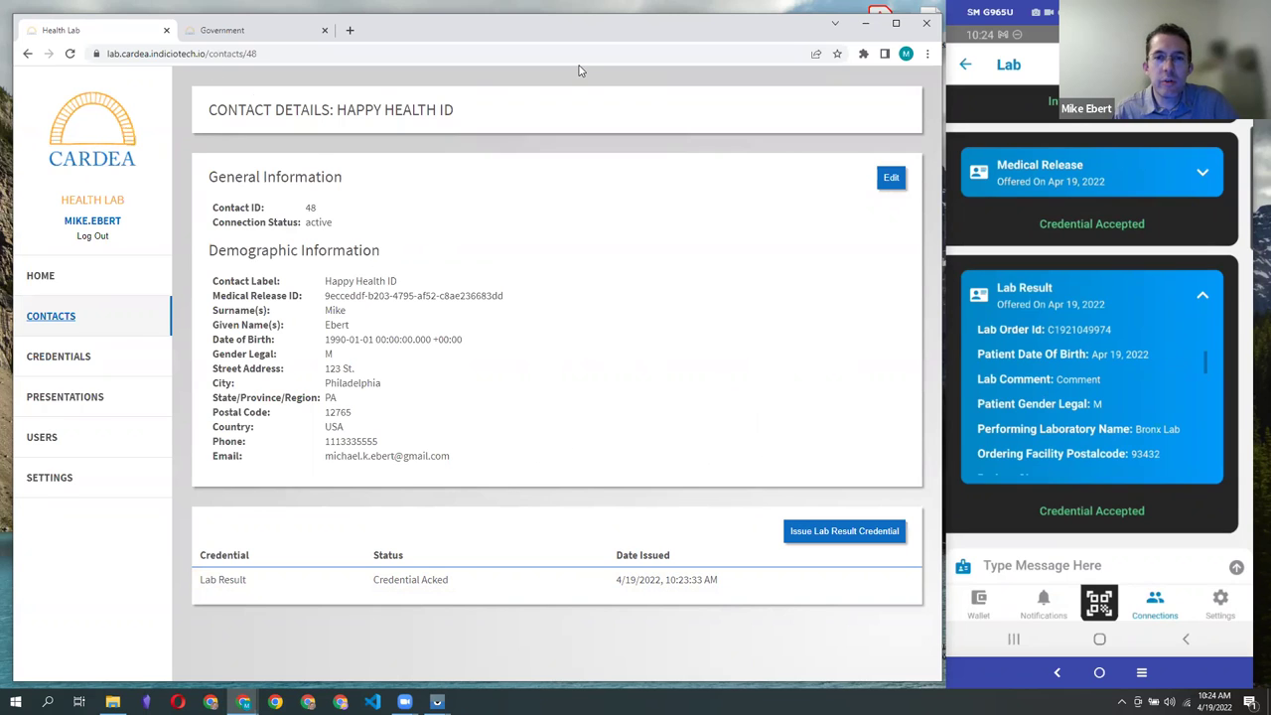
# Step: Show a new-contact QR invitation in Cardea Government, then expand the wallet's proof request fields
pyautogui.click(232, 31)
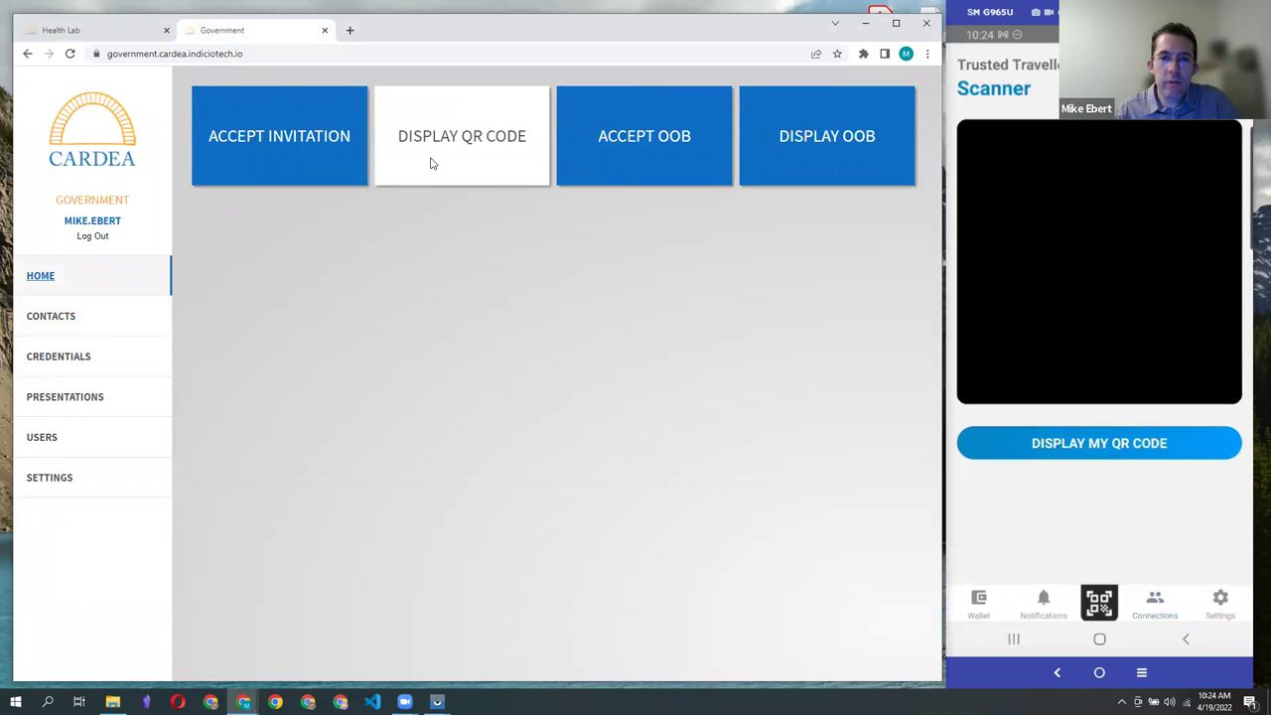
pyautogui.click(431, 161)
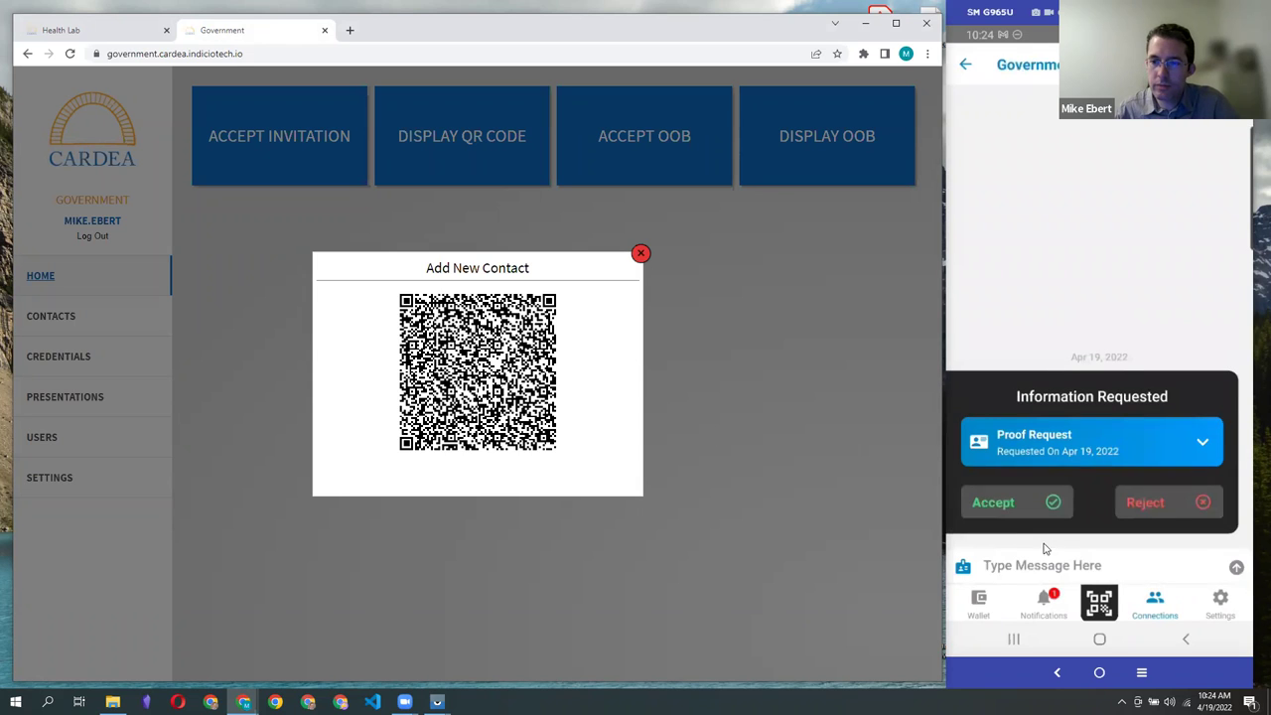
pyautogui.click(1041, 442)
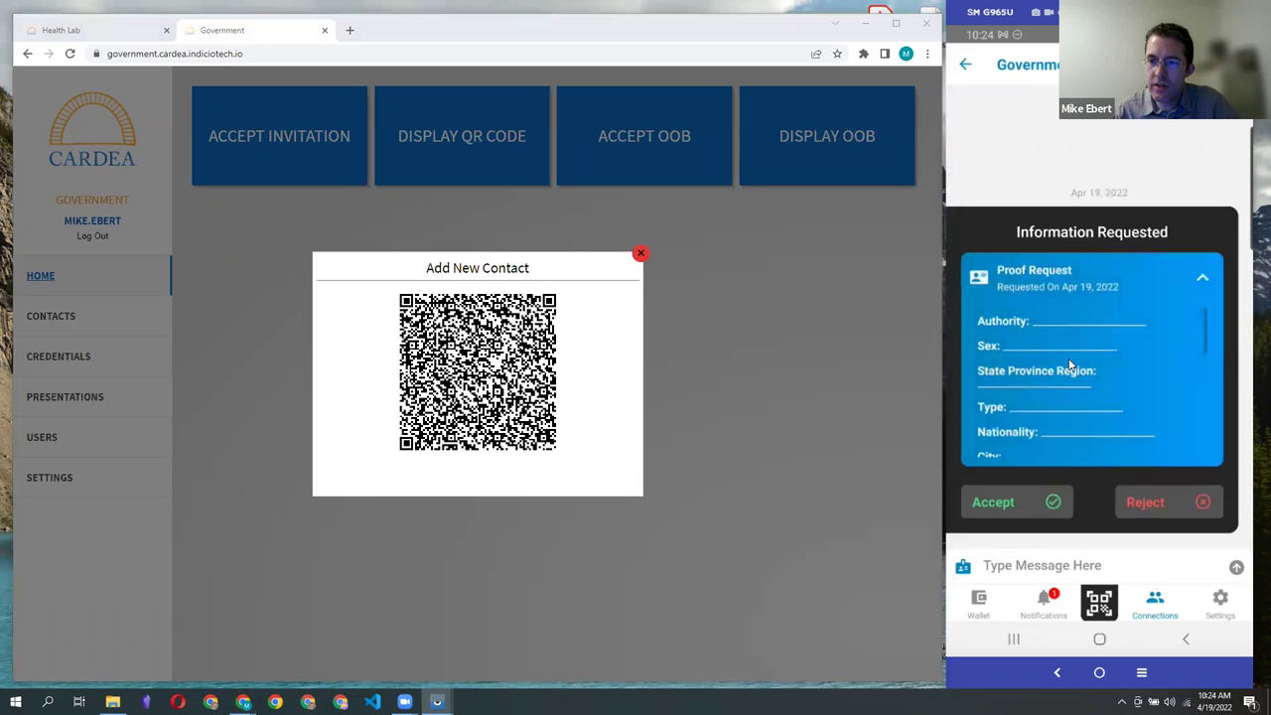
pyautogui.scroll(-5, 1069, 367)
pyautogui.scroll(5, 1068, 364)
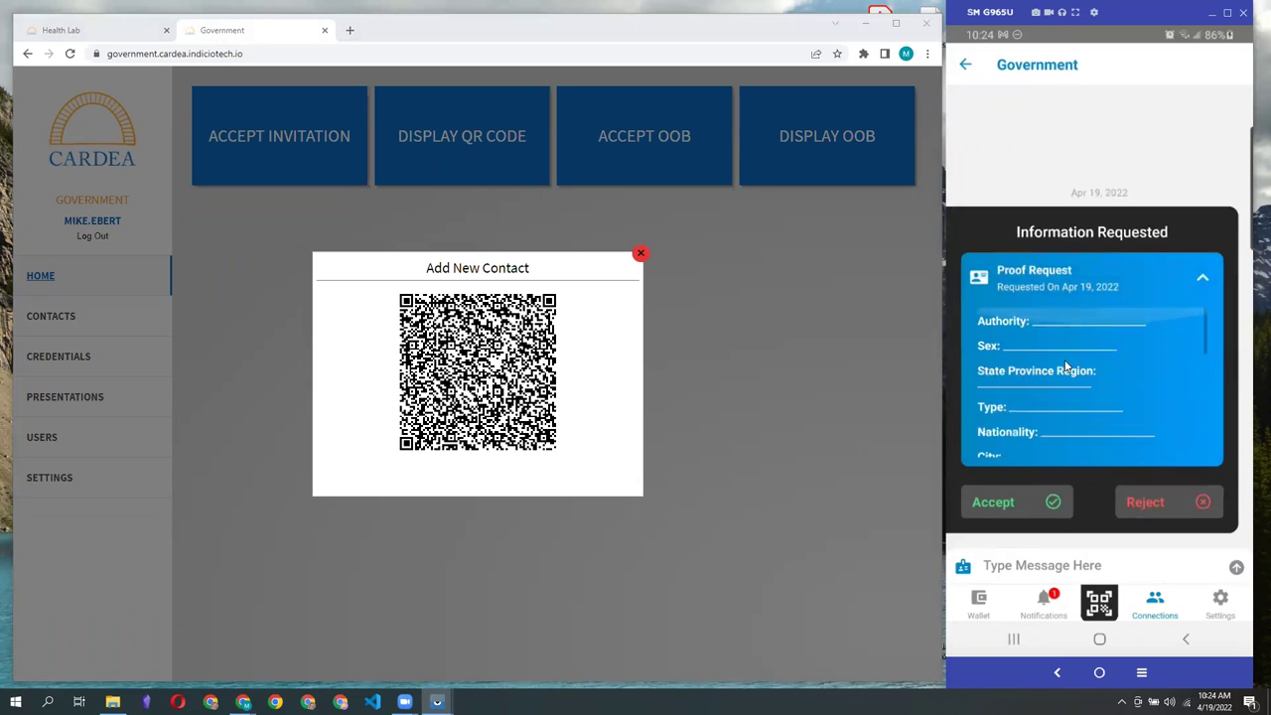
# Step: Accept the proof request and enter the contact's e-mail address and phone number
pyautogui.click(1015, 503)
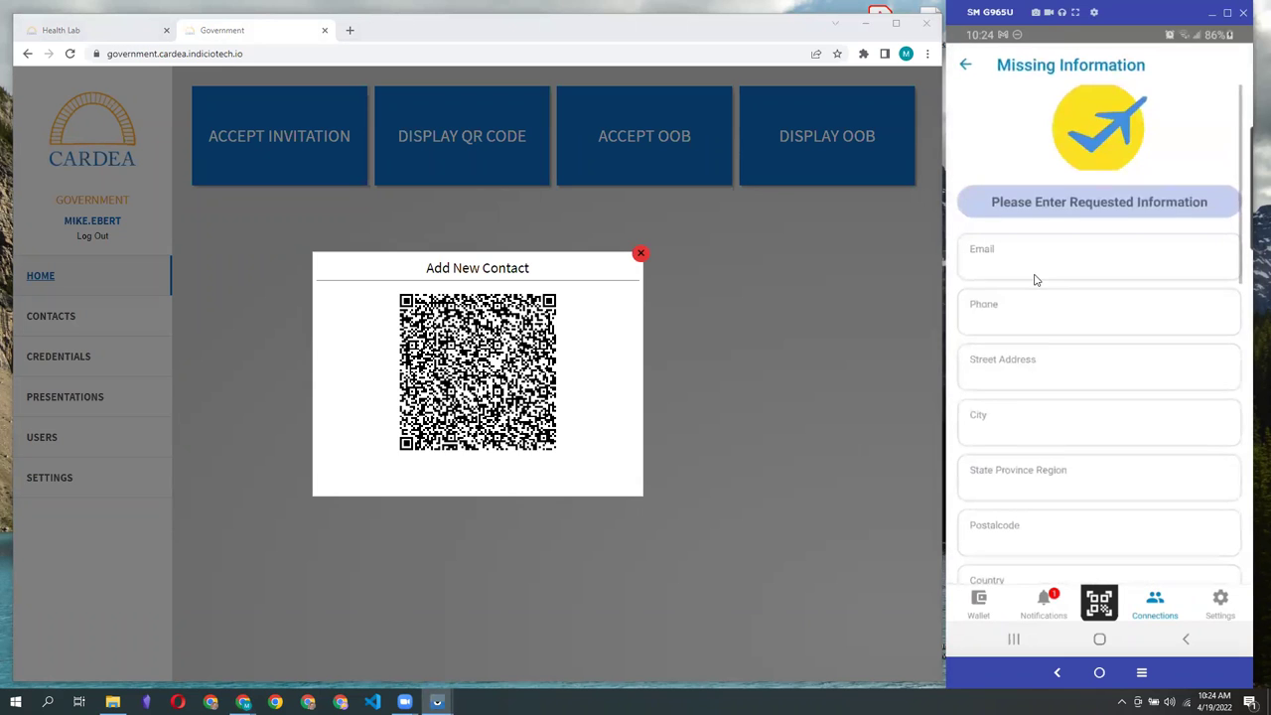
pyautogui.click(1033, 280)
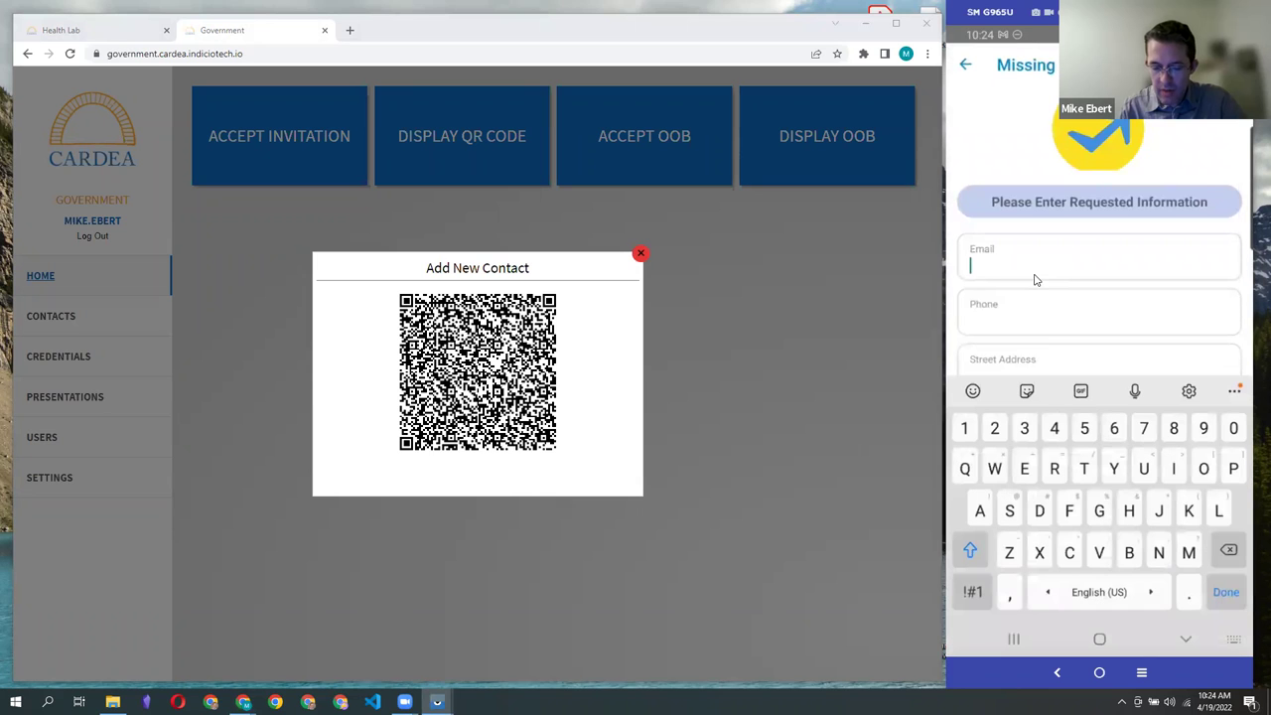
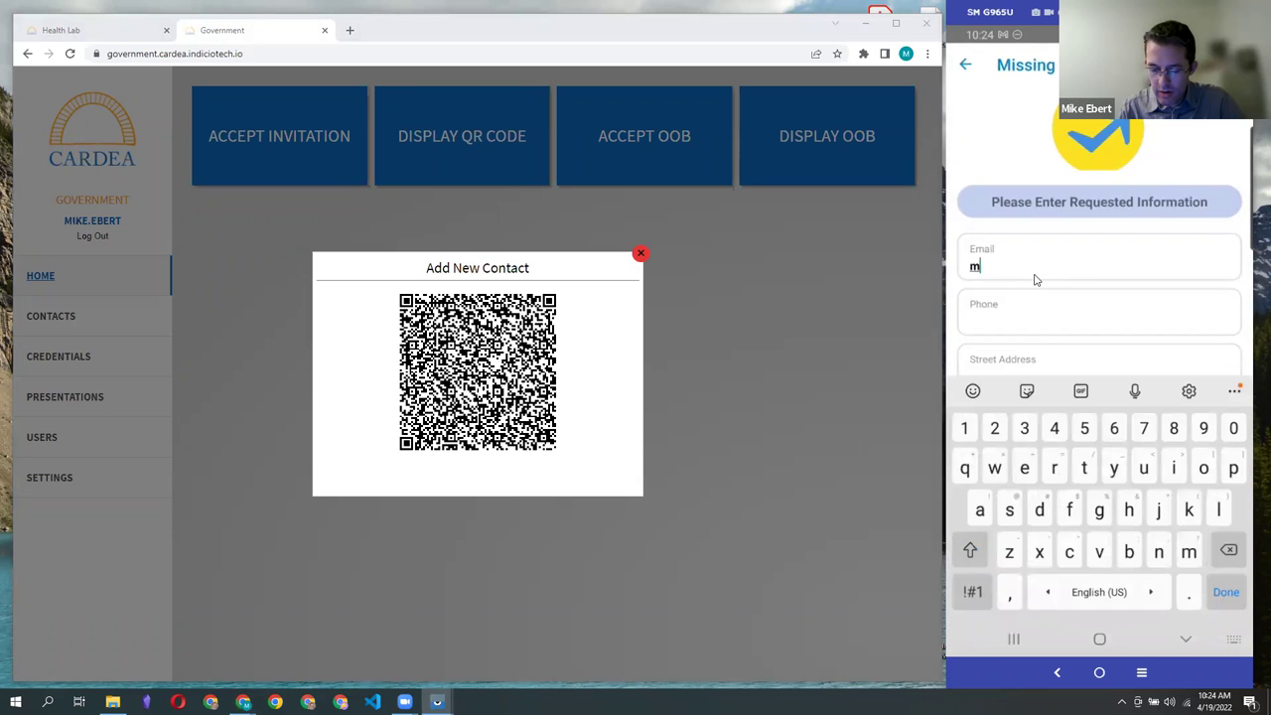
pyautogui.press('Tab')
pyautogui.write('1113335555')
# Step: Fill in the contact's street address, city, state PA and postal code
pyautogui.click(1034, 279)
pyautogui.write('223')
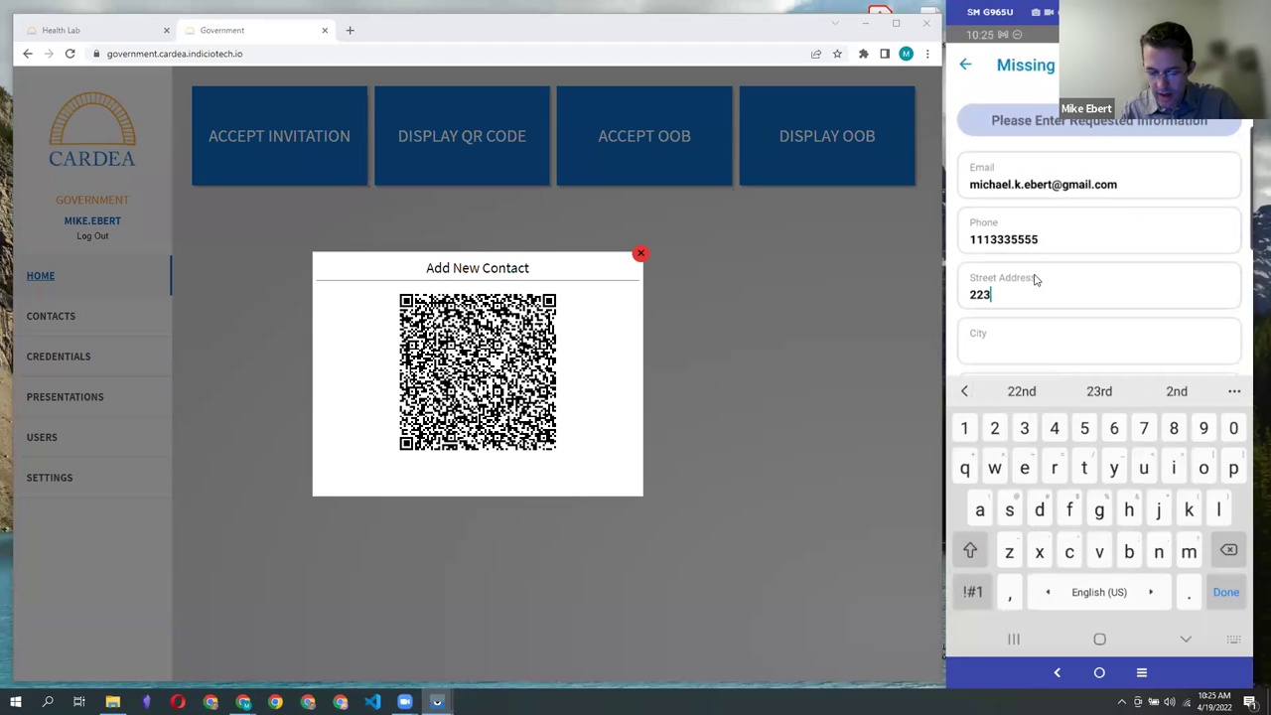
pyautogui.write(' St.')
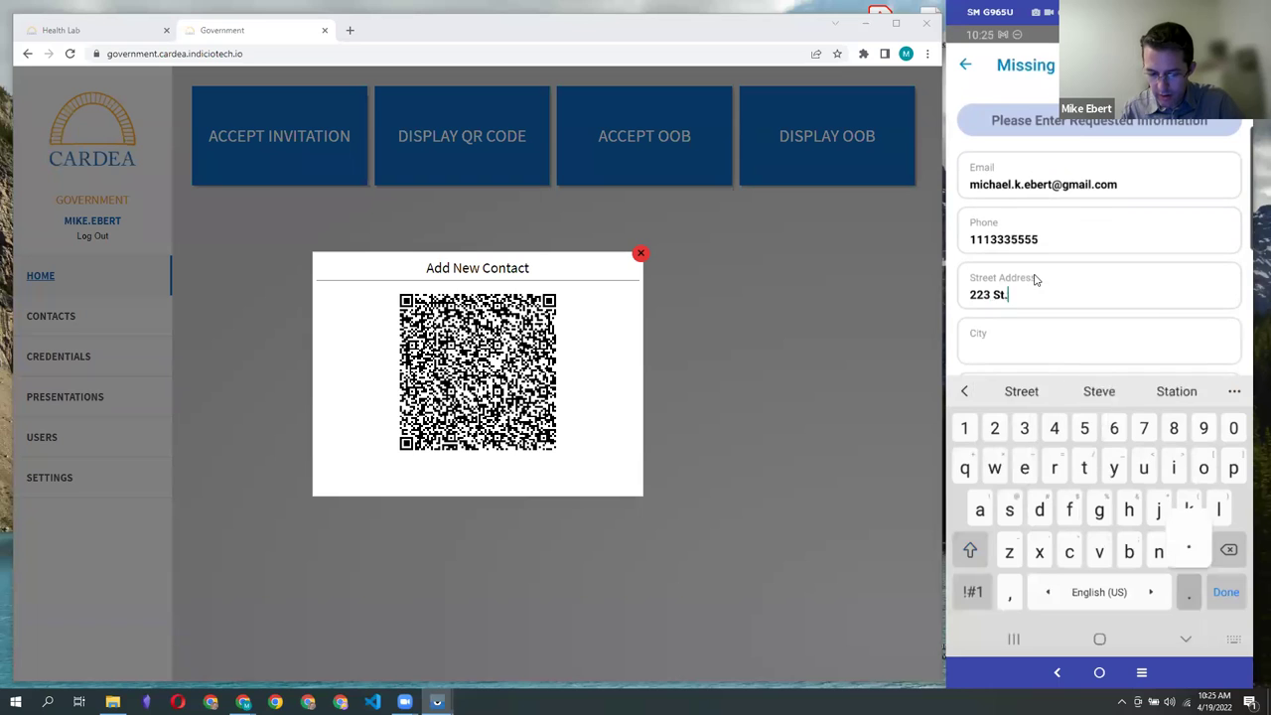
pyautogui.press('Tab')
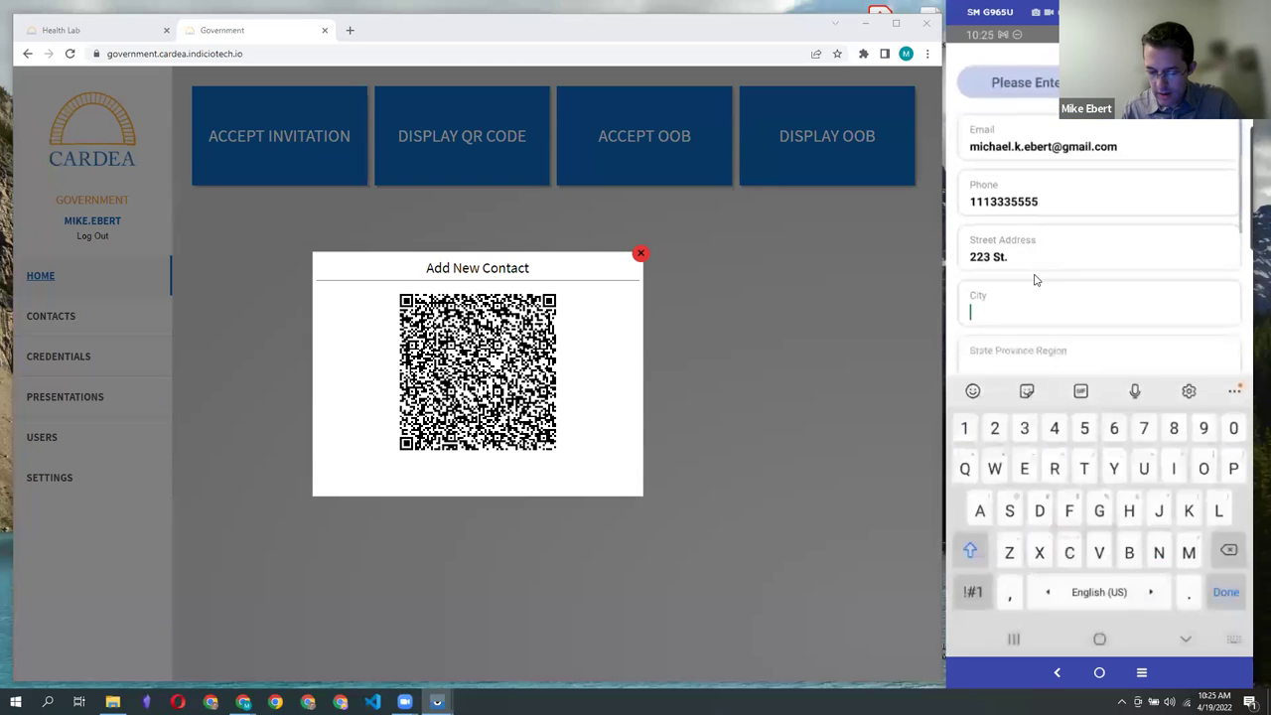
pyautogui.write('Phil')
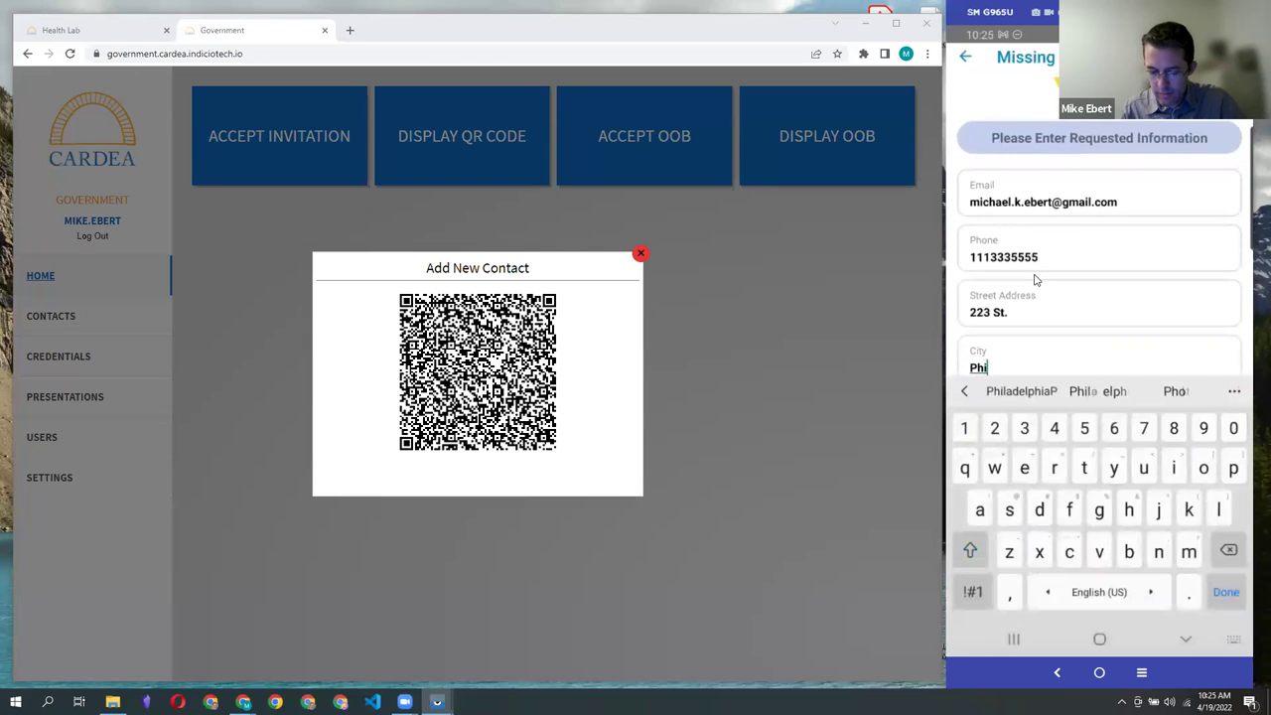
pyautogui.write('adelphia')
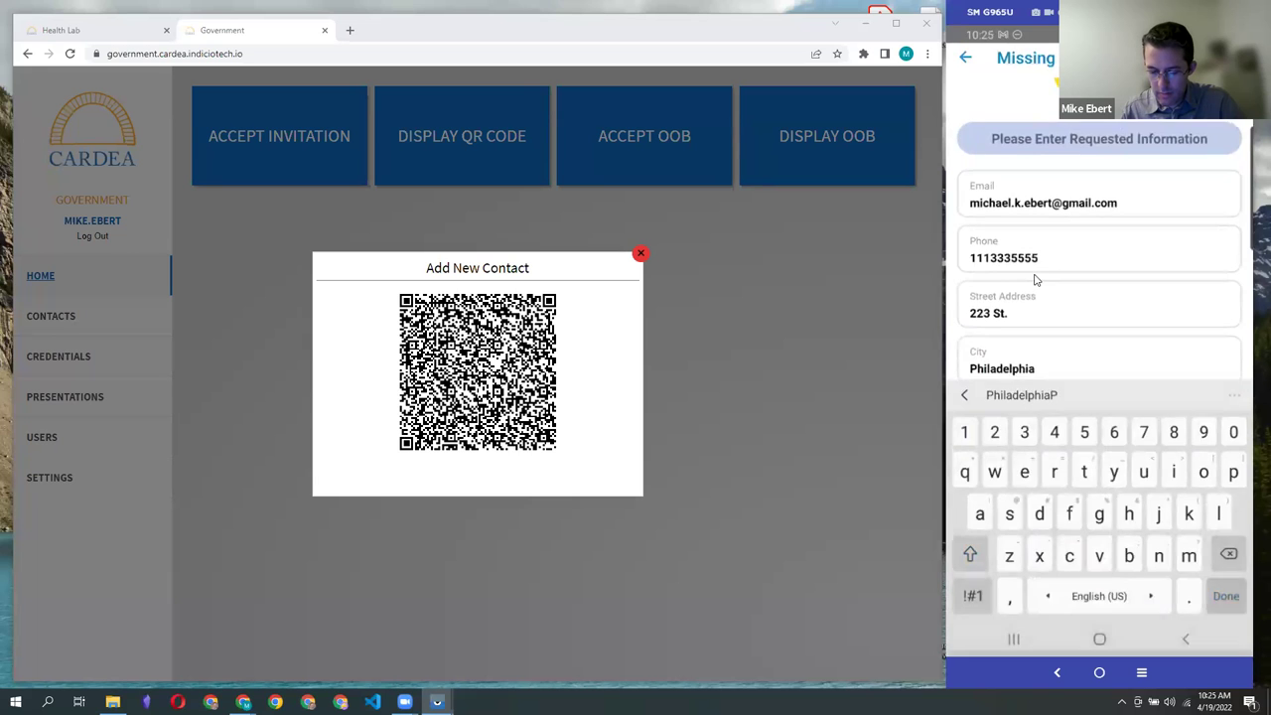
pyautogui.press('Escape')
pyautogui.press('Tab')
pyautogui.write('PA')
pyautogui.click(1034, 280)
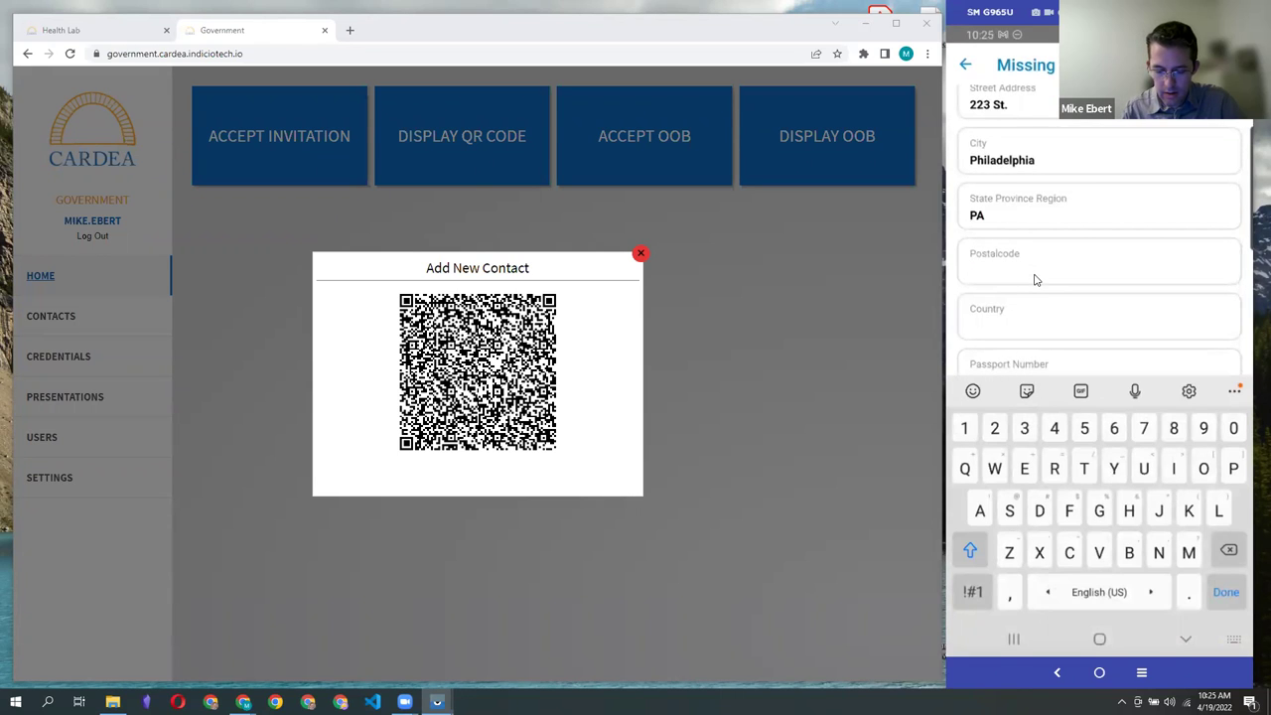
pyautogui.write('126')
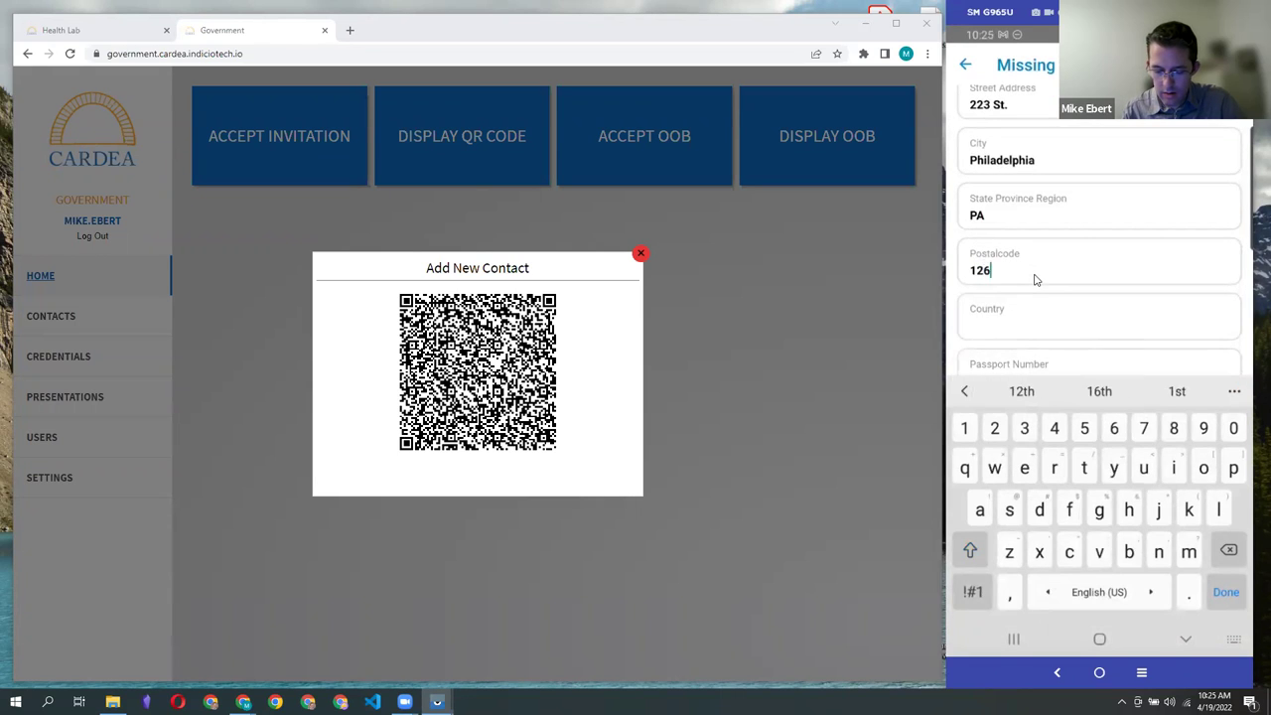
pyautogui.write('54USA')
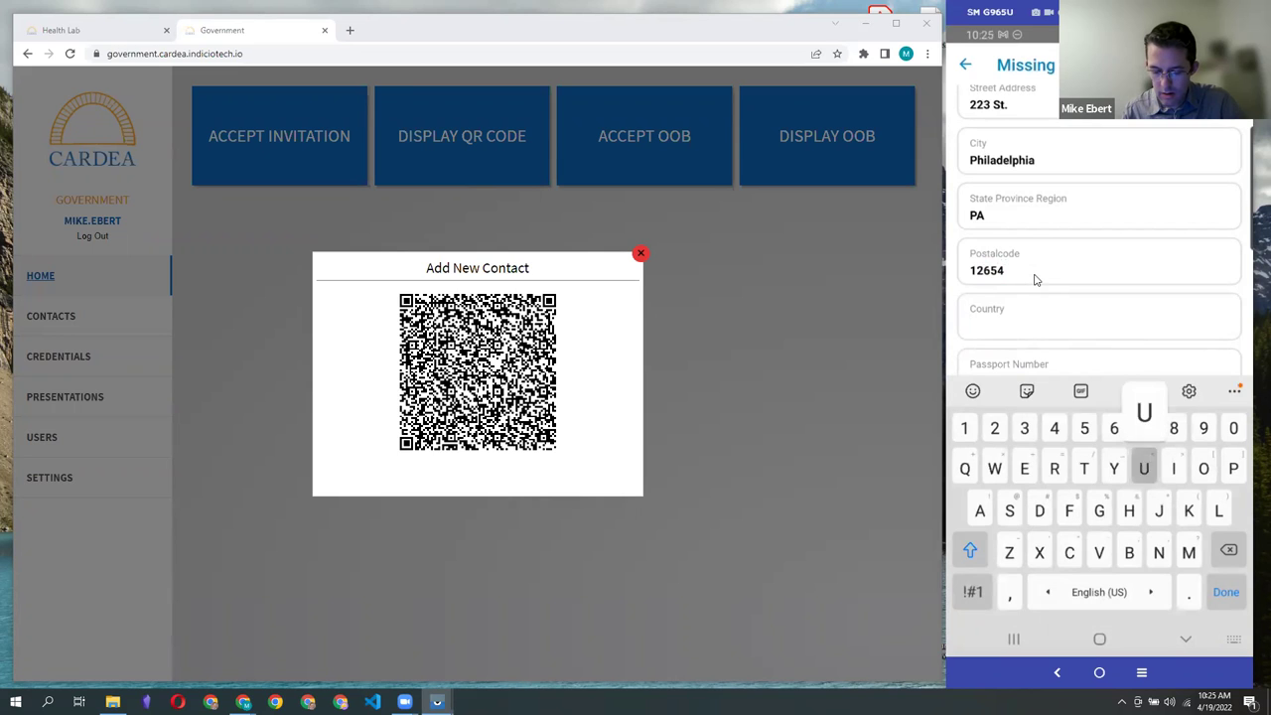
# Step: Enter the passport number, surname, given names, and sex M
pyautogui.click(1034, 279)
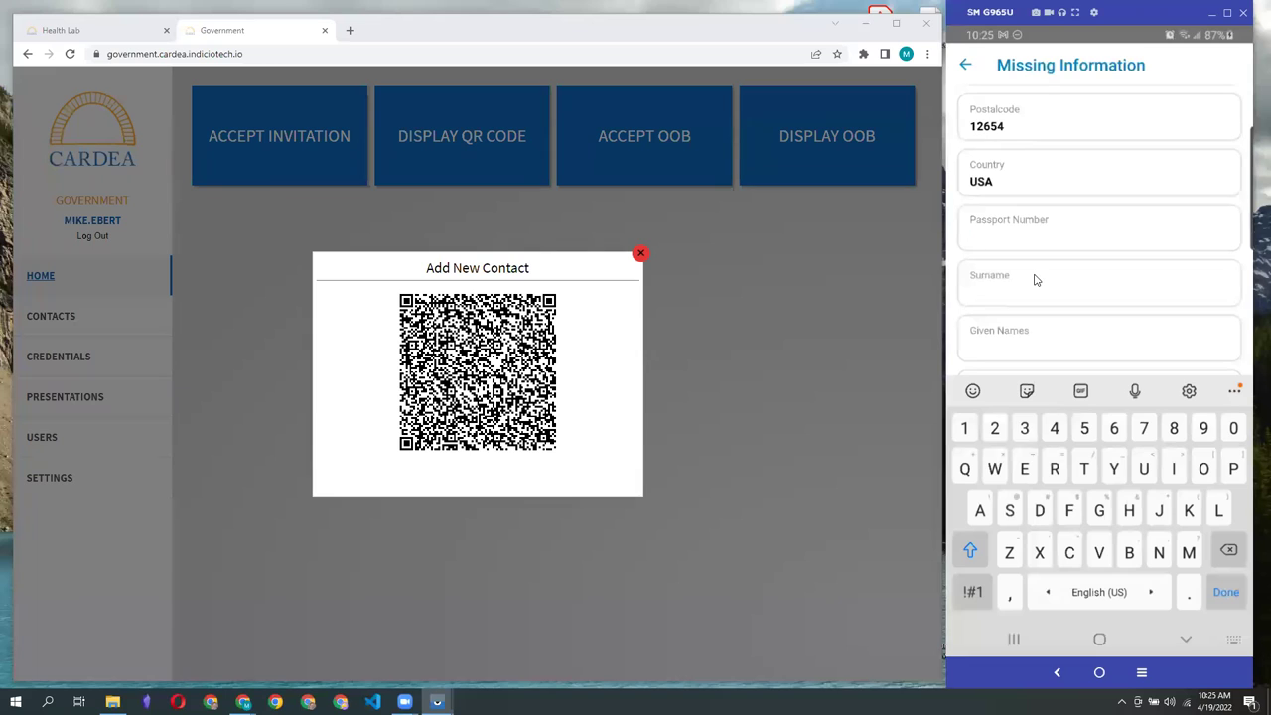
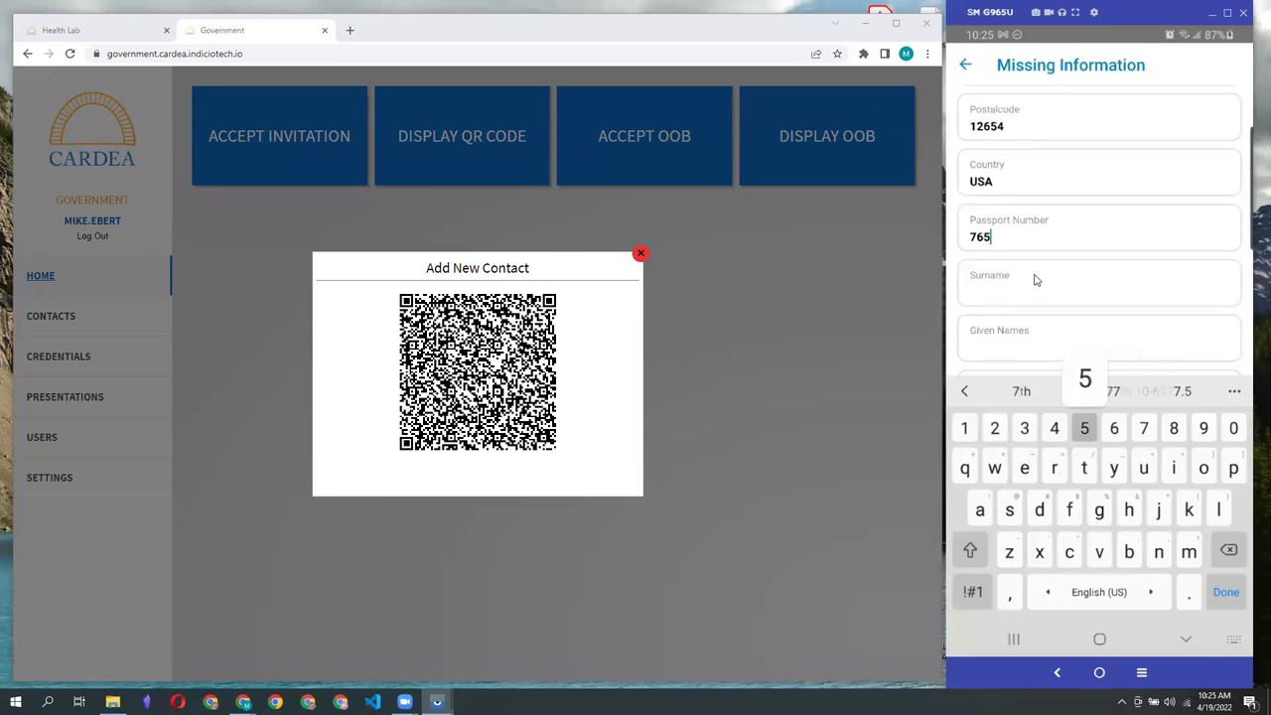
pyautogui.click(1033, 279)
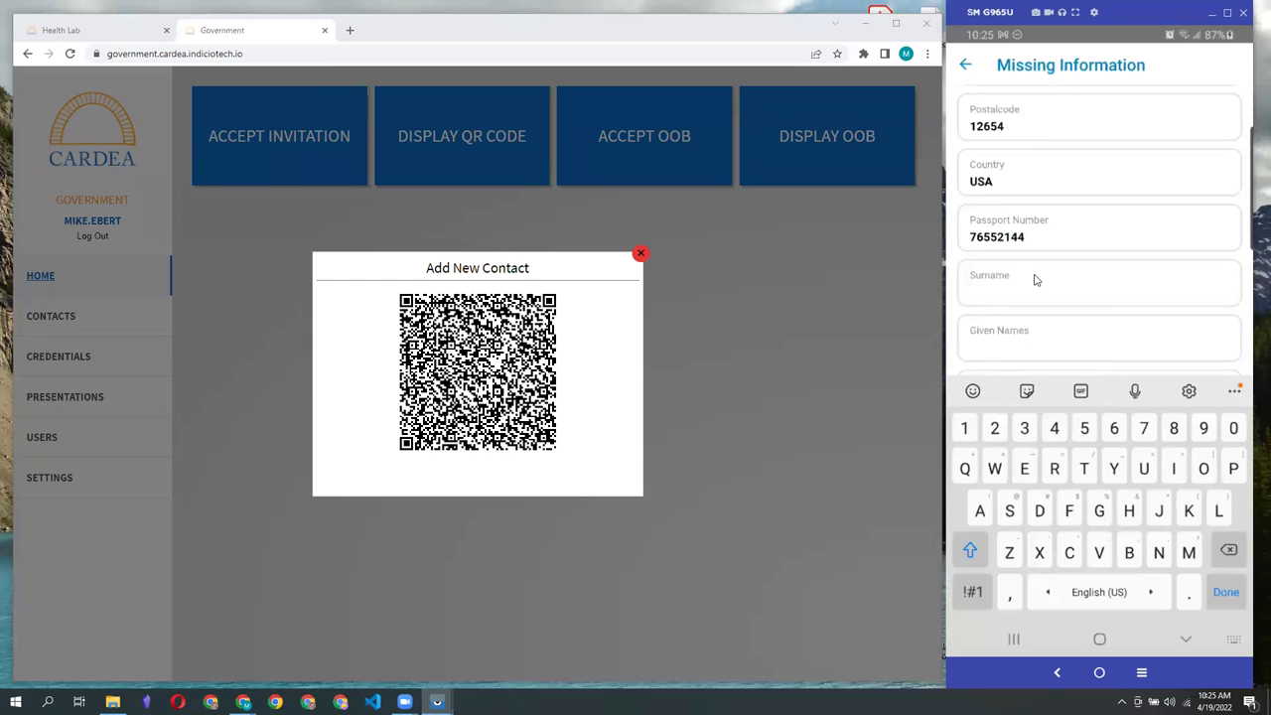
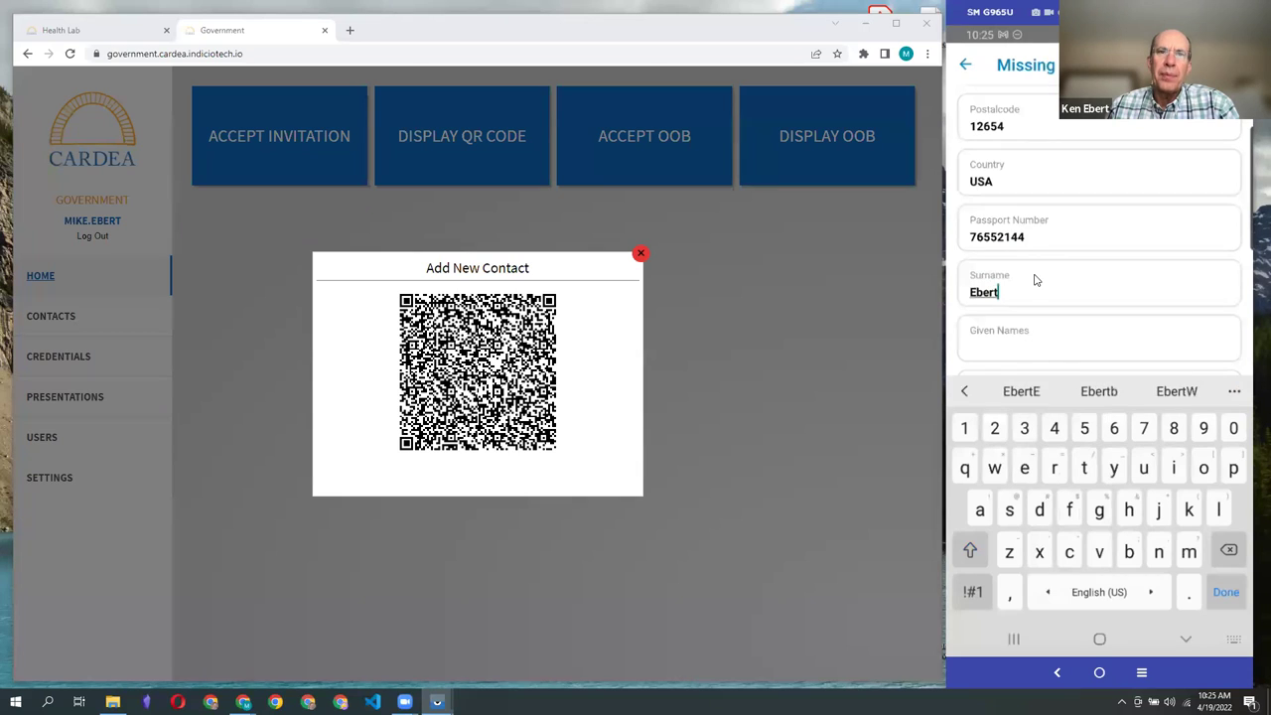
pyautogui.press('Tab')
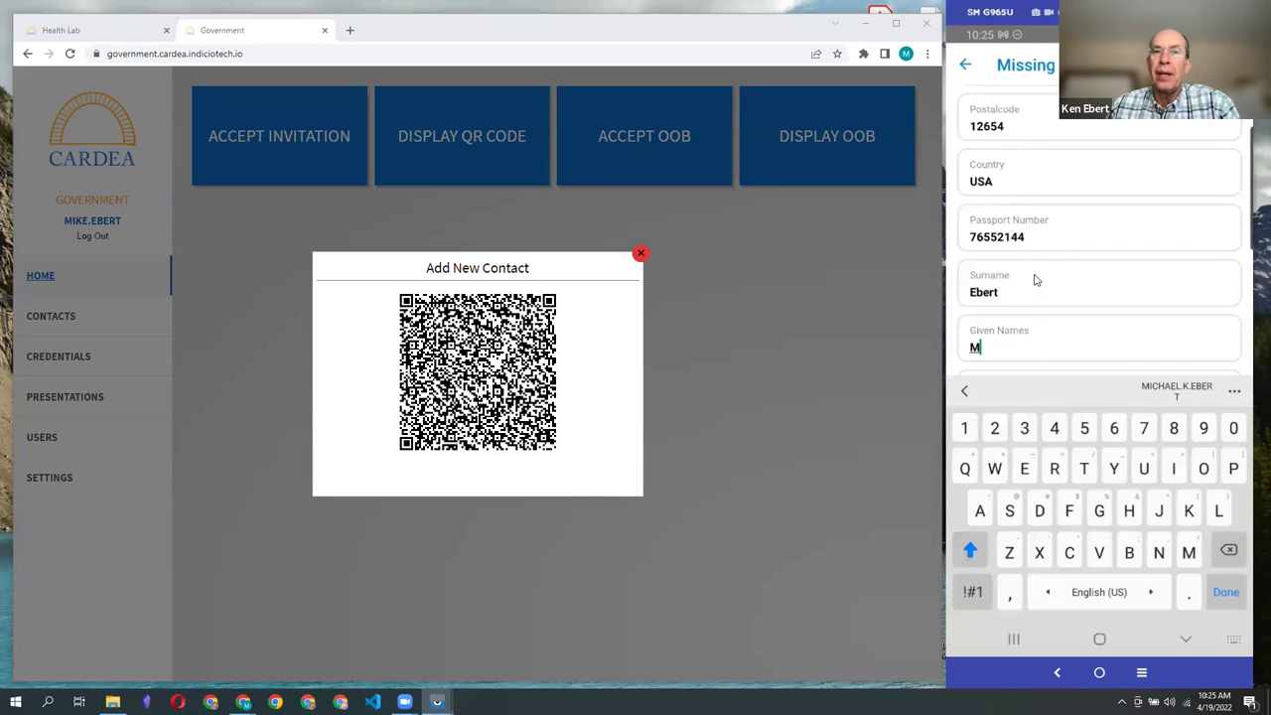
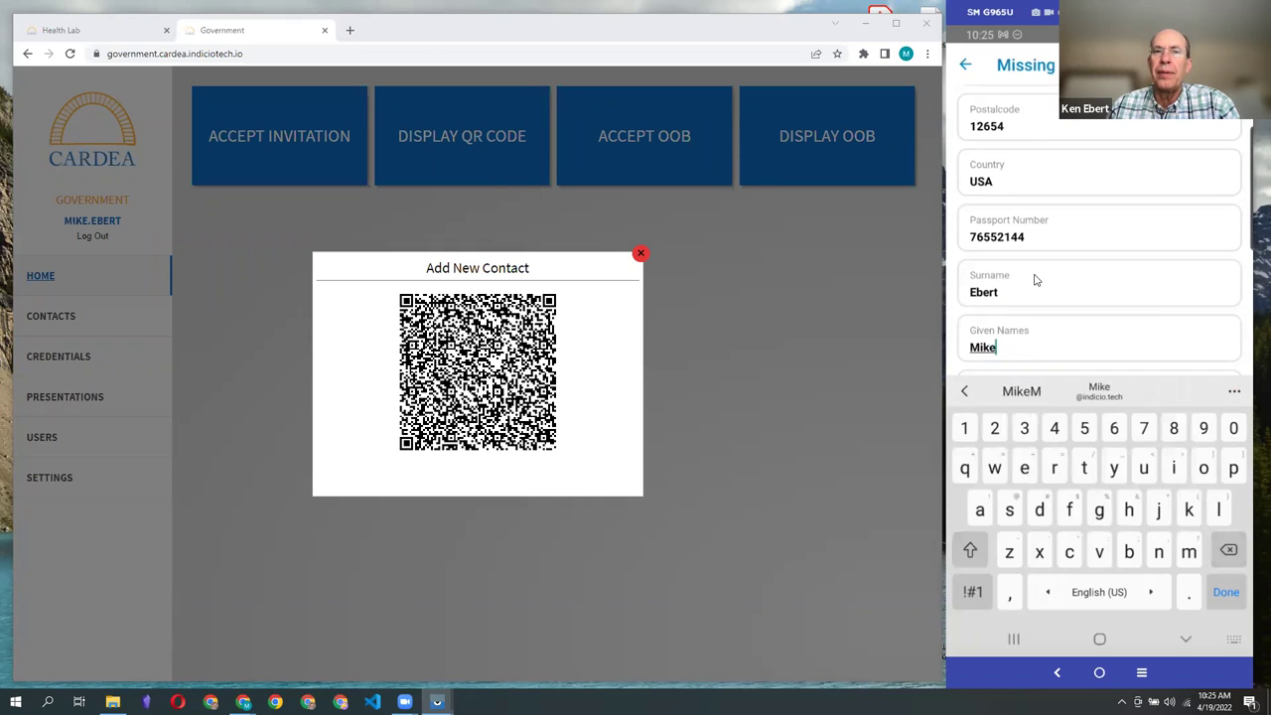
pyautogui.click(993, 246)
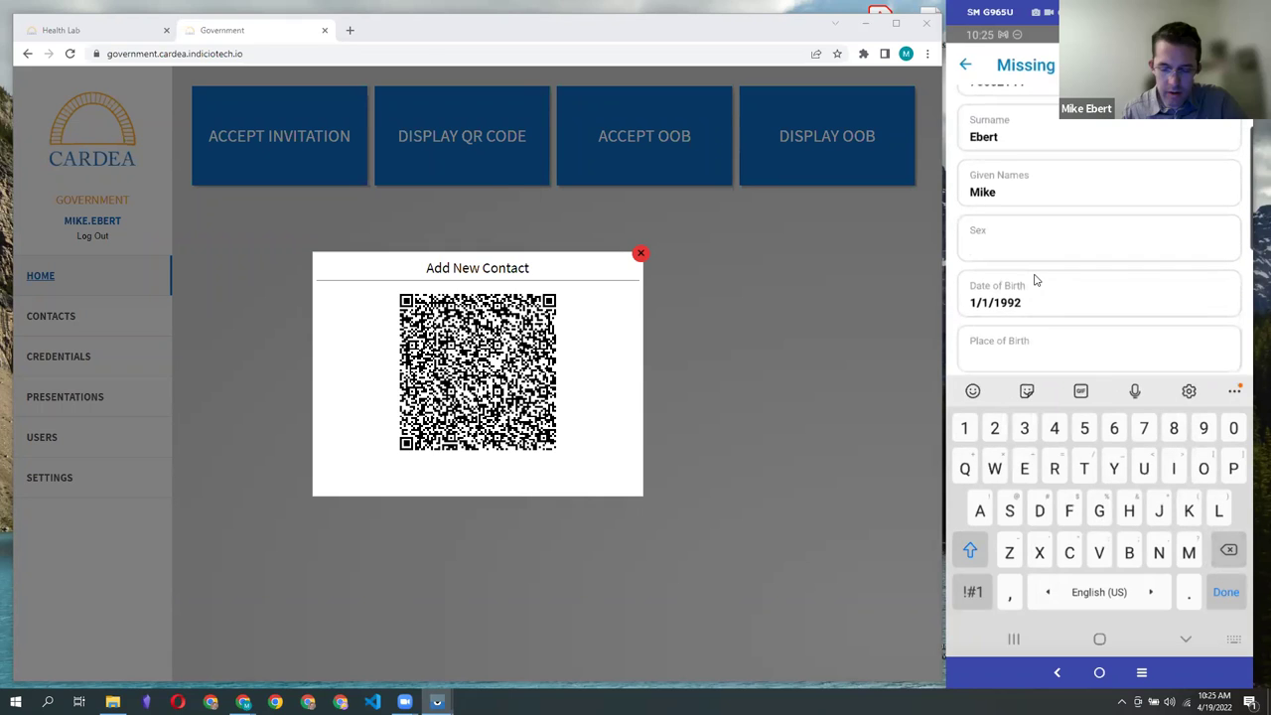
pyautogui.write('M')
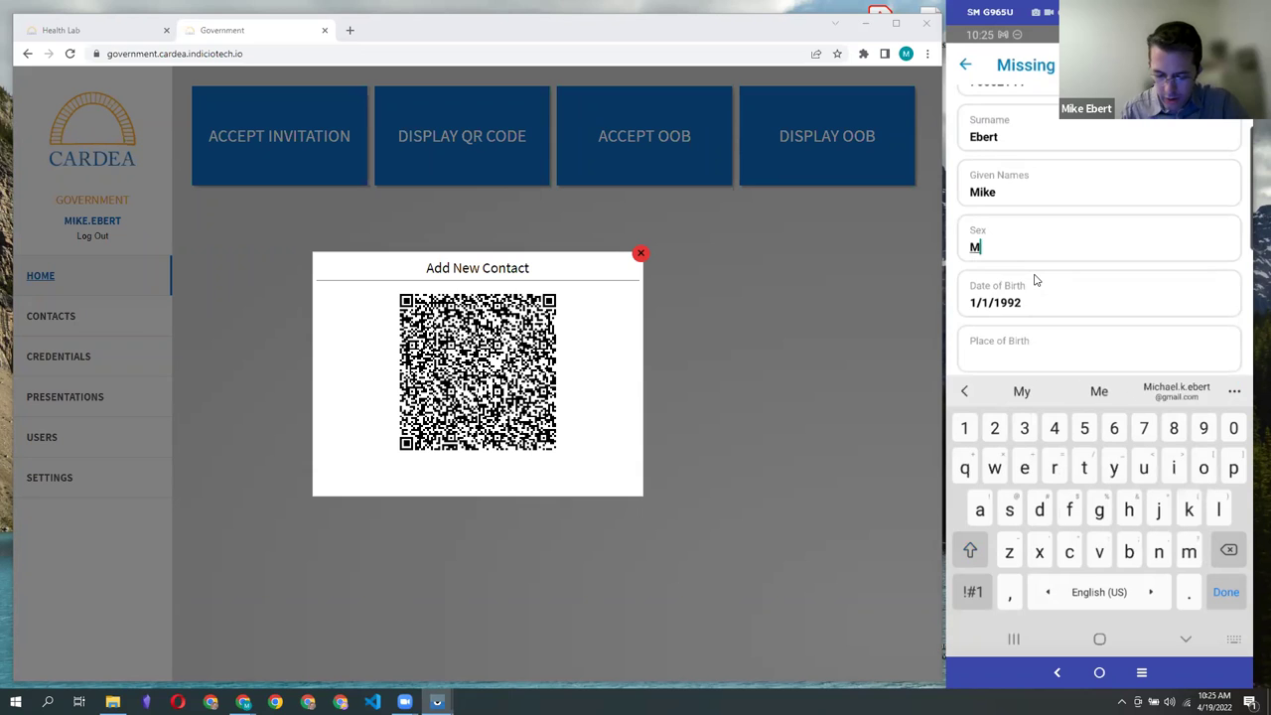
pyautogui.press('Return')
pyautogui.scroll(-5, 1034, 280)
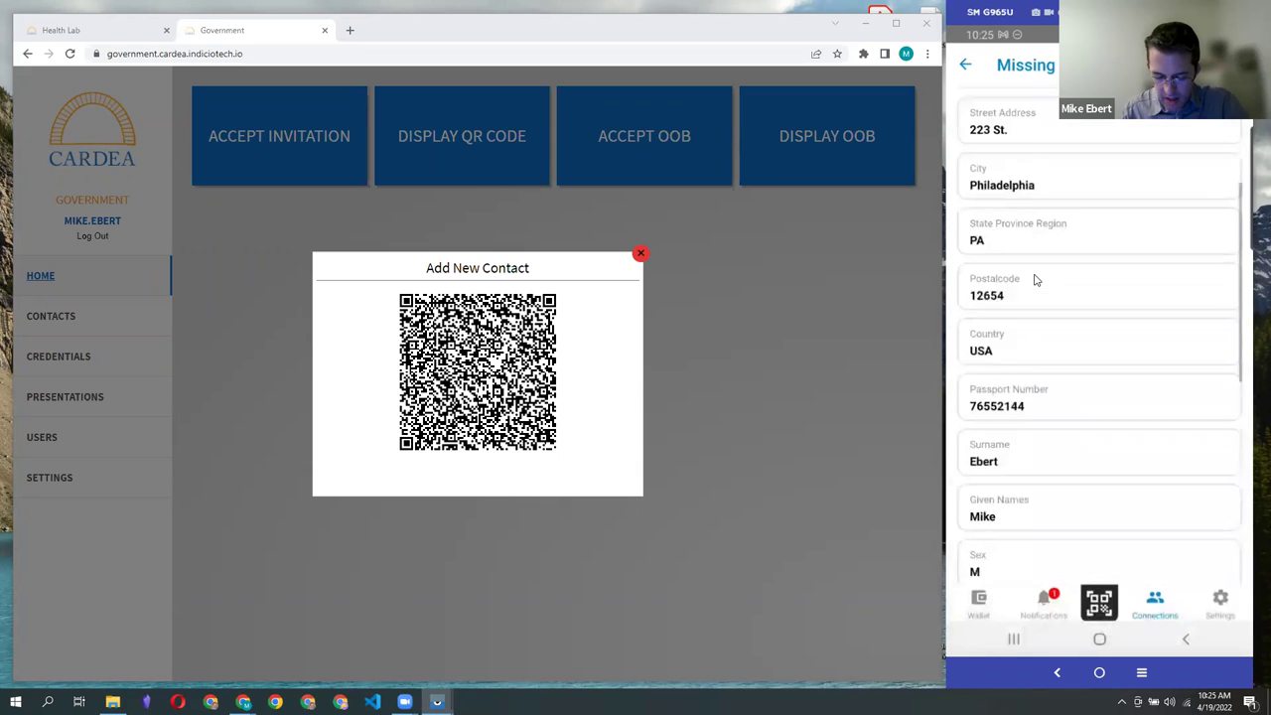
# Step: Set the date of birth, place of birth Pittsburg, and Nationality United States
pyautogui.click(1033, 282)
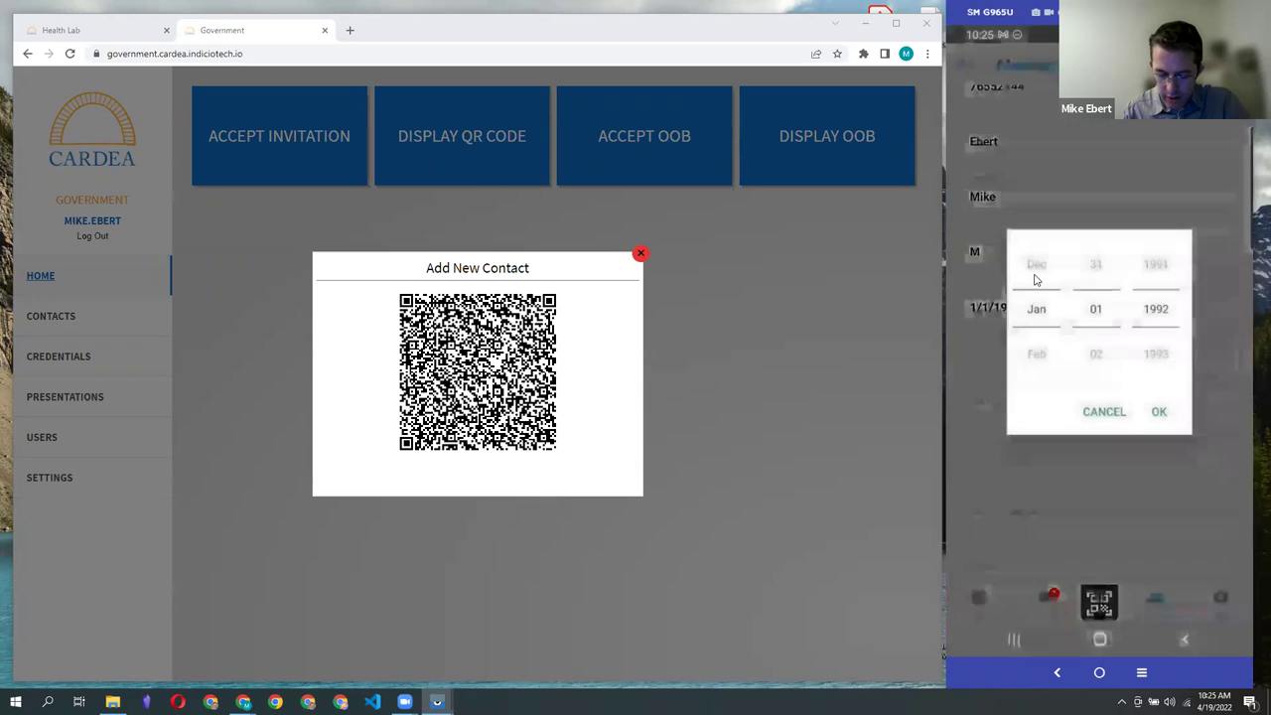
pyautogui.scroll(2, 1156, 309)
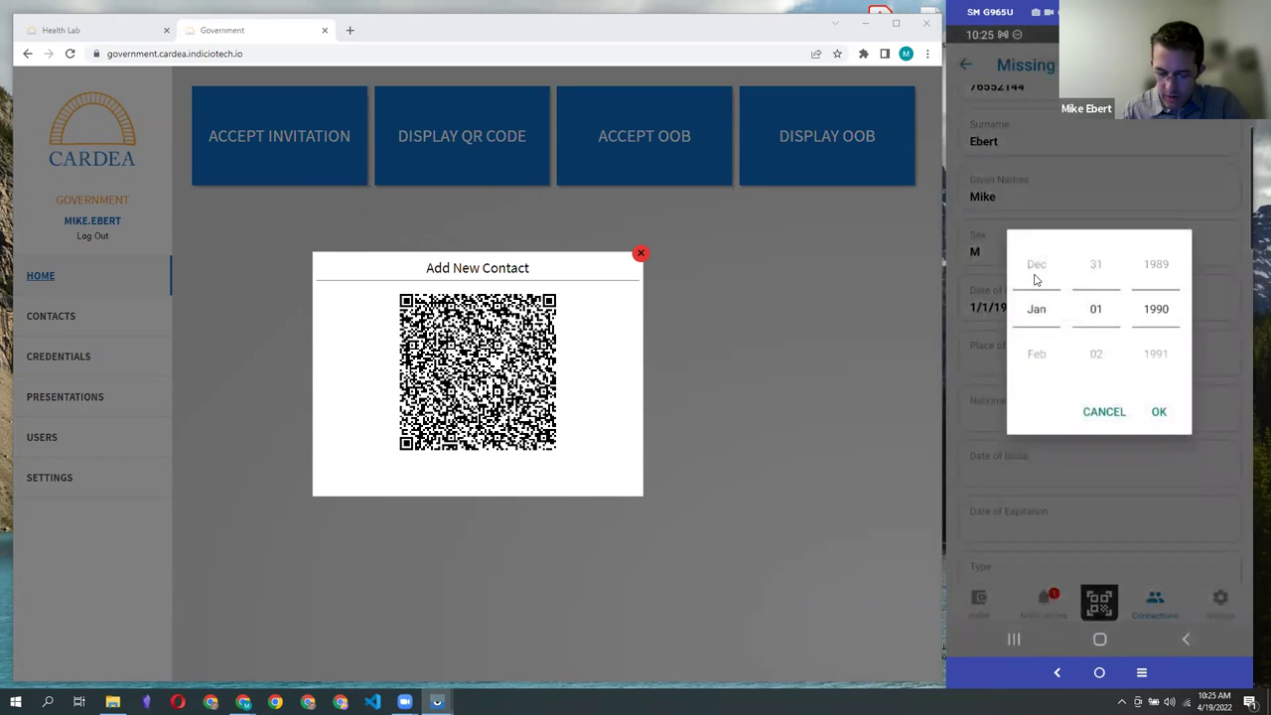
pyautogui.press('Return')
pyautogui.press('Tab')
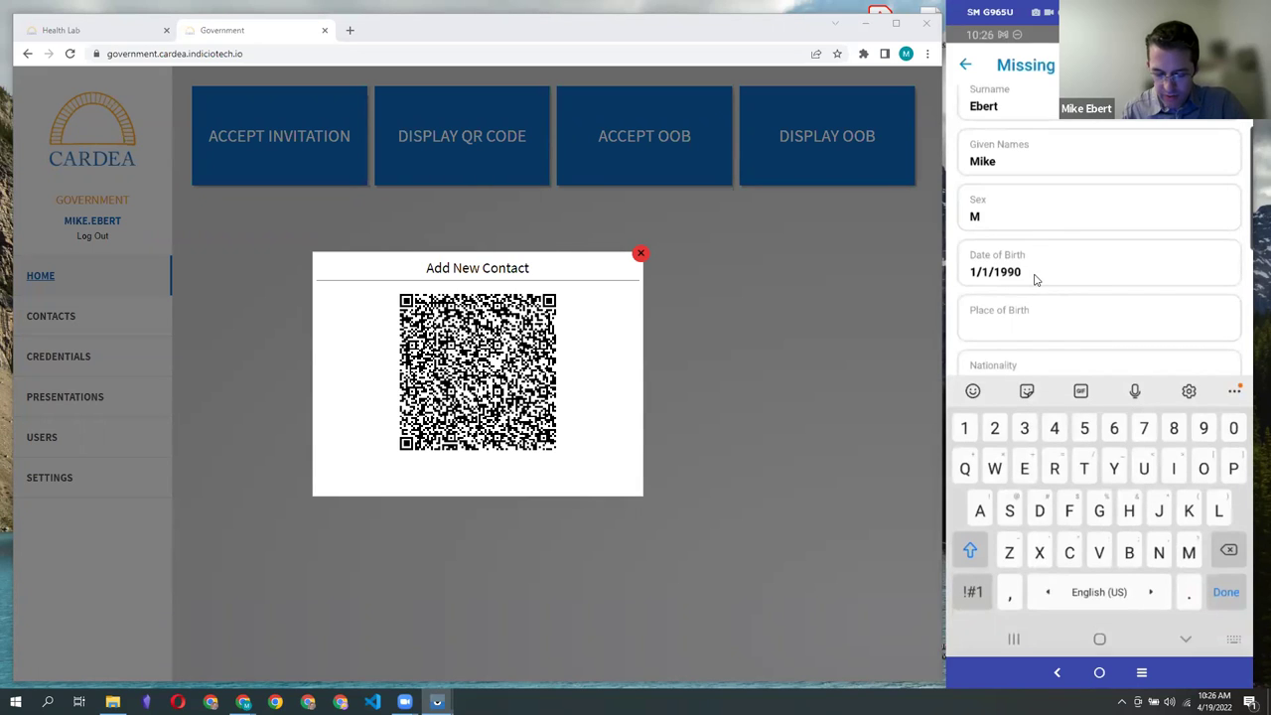
pyautogui.write('Pitt')
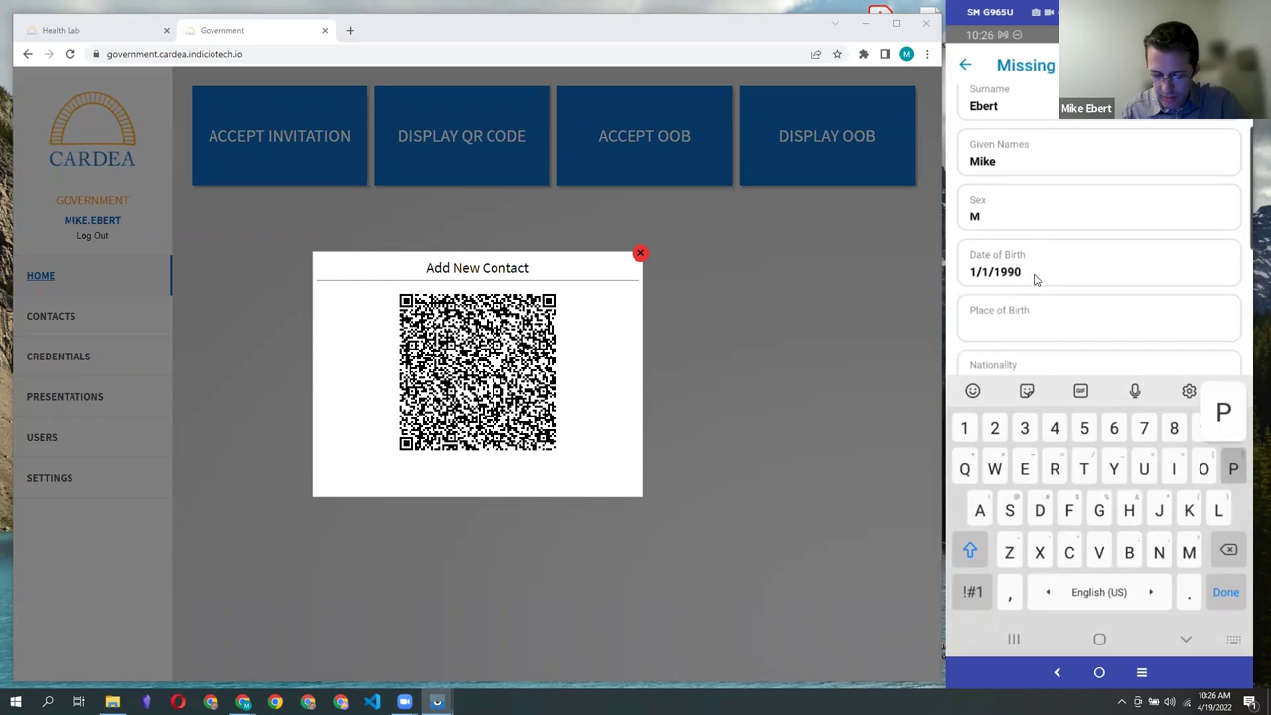
pyautogui.write('sburg')
pyautogui.press('BackSpace')
pyautogui.click(1034, 280)
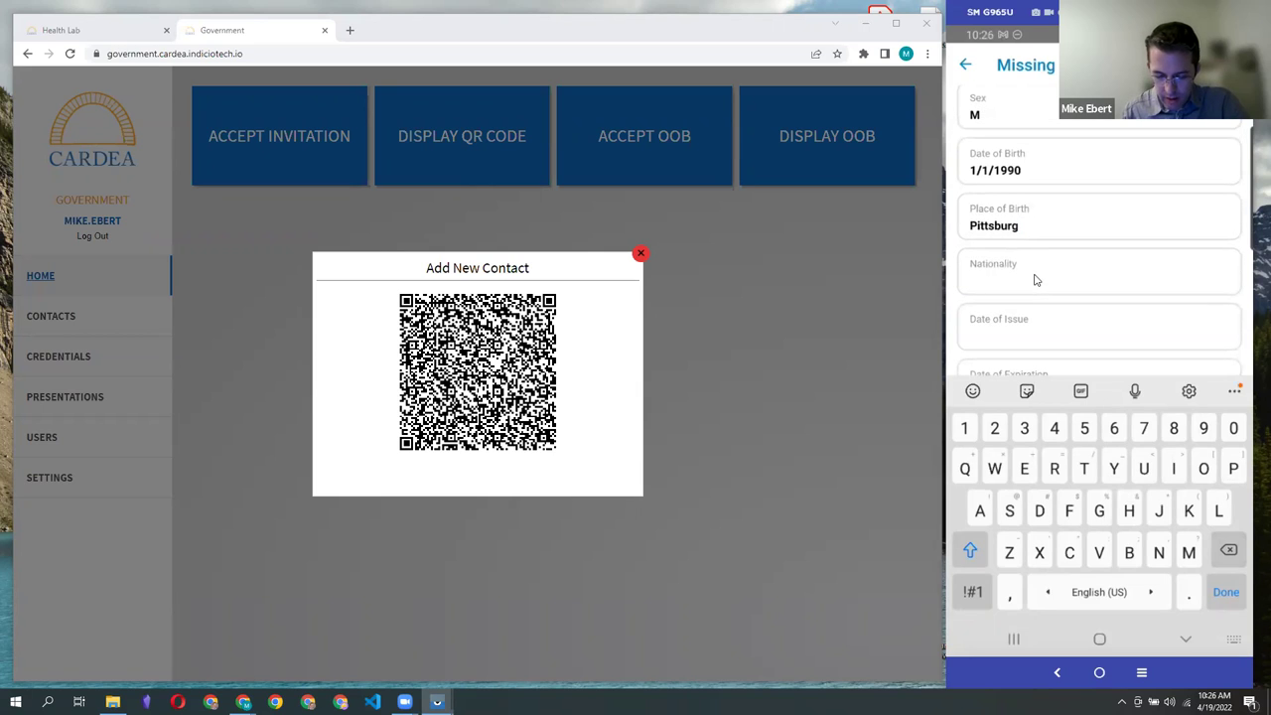
pyautogui.write('Un')
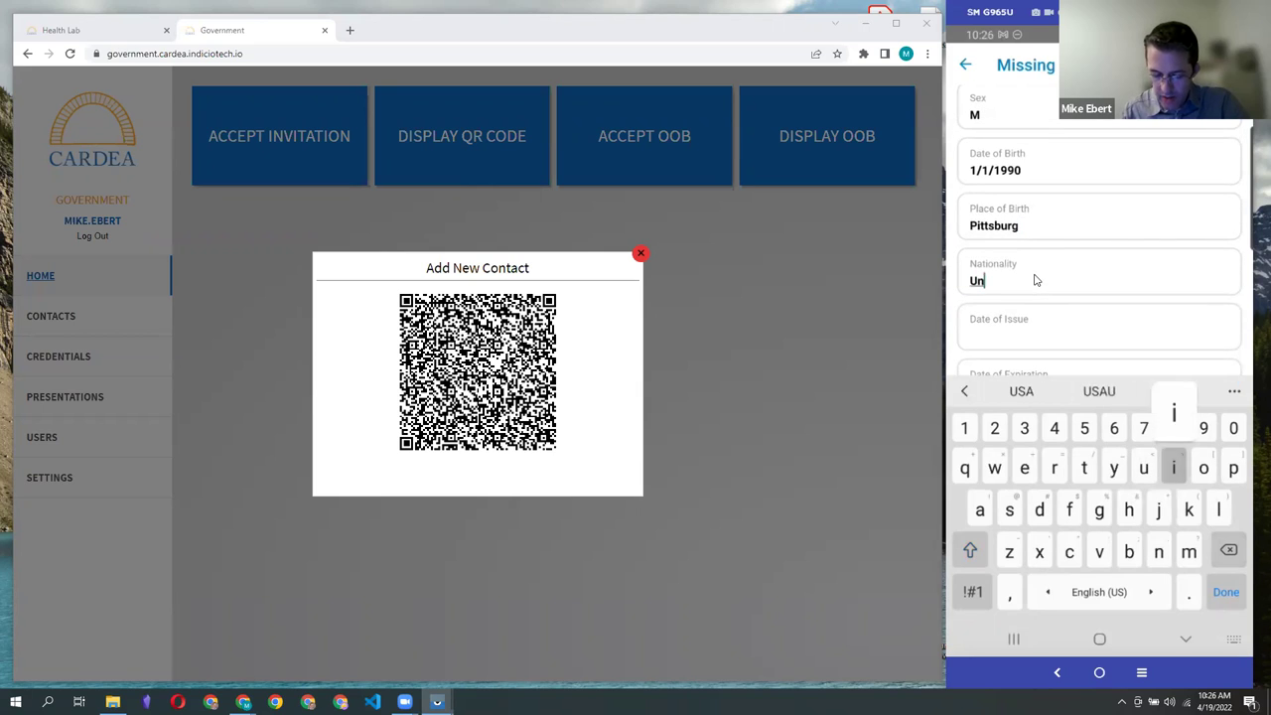
pyautogui.write('ited State')
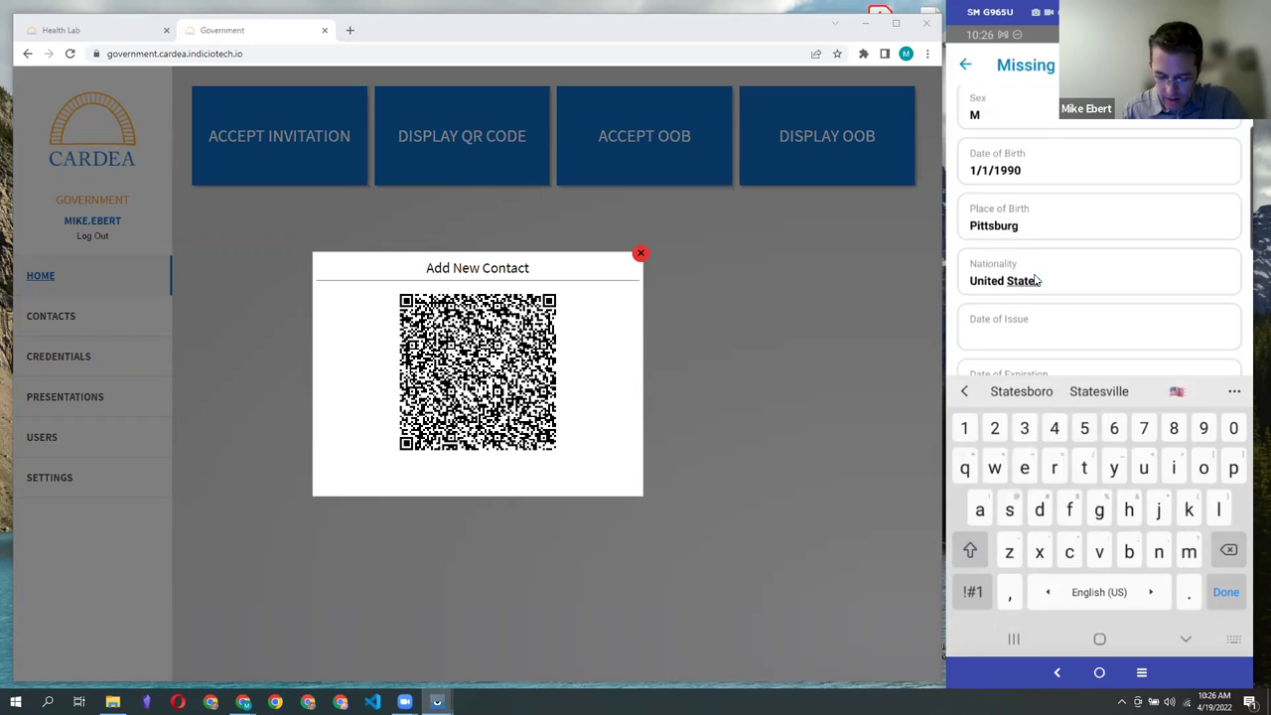
# Step: Enter passport issue date 4/1/2020 and expiry date 4/1/2028
pyautogui.click(1097, 335)
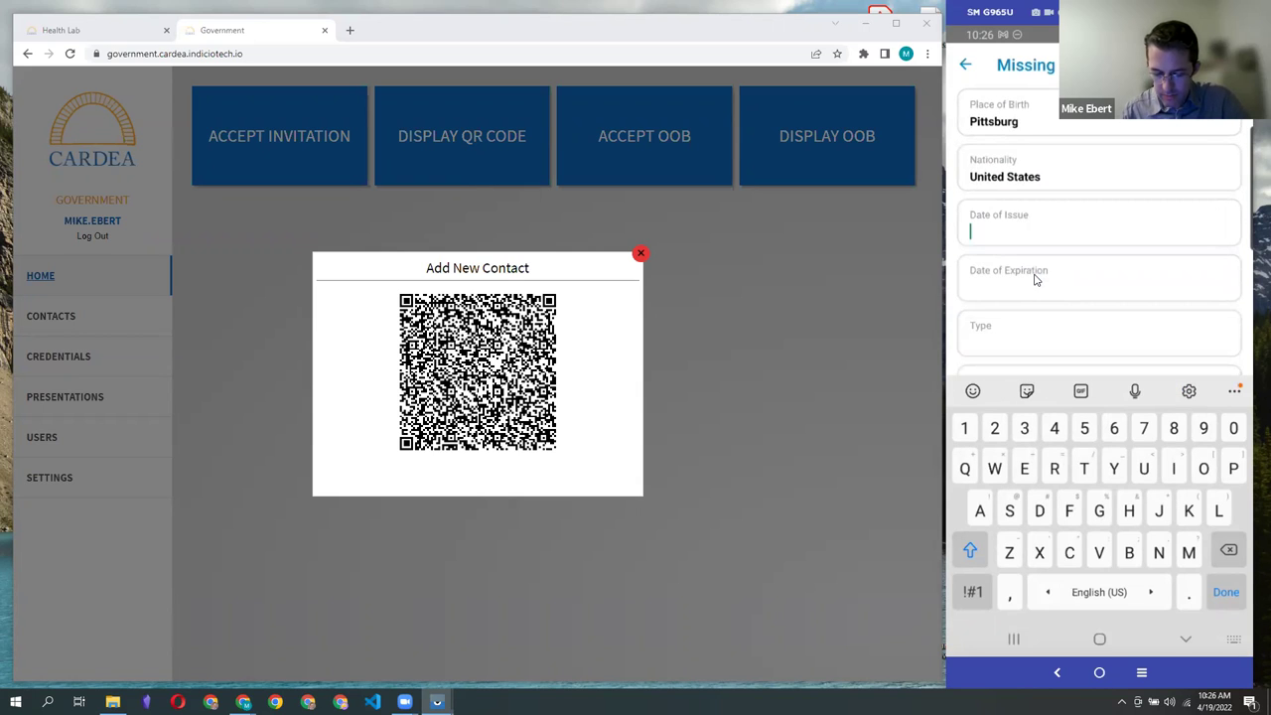
pyautogui.write('4')
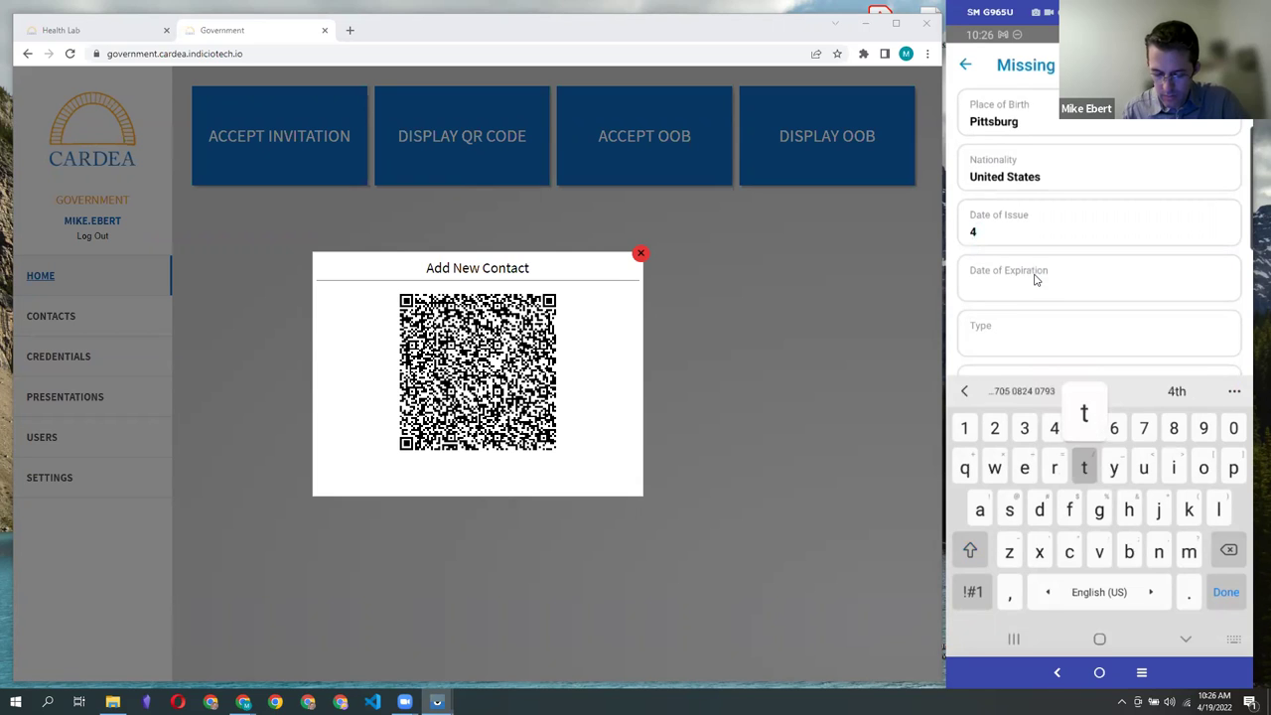
pyautogui.write('/1/20')
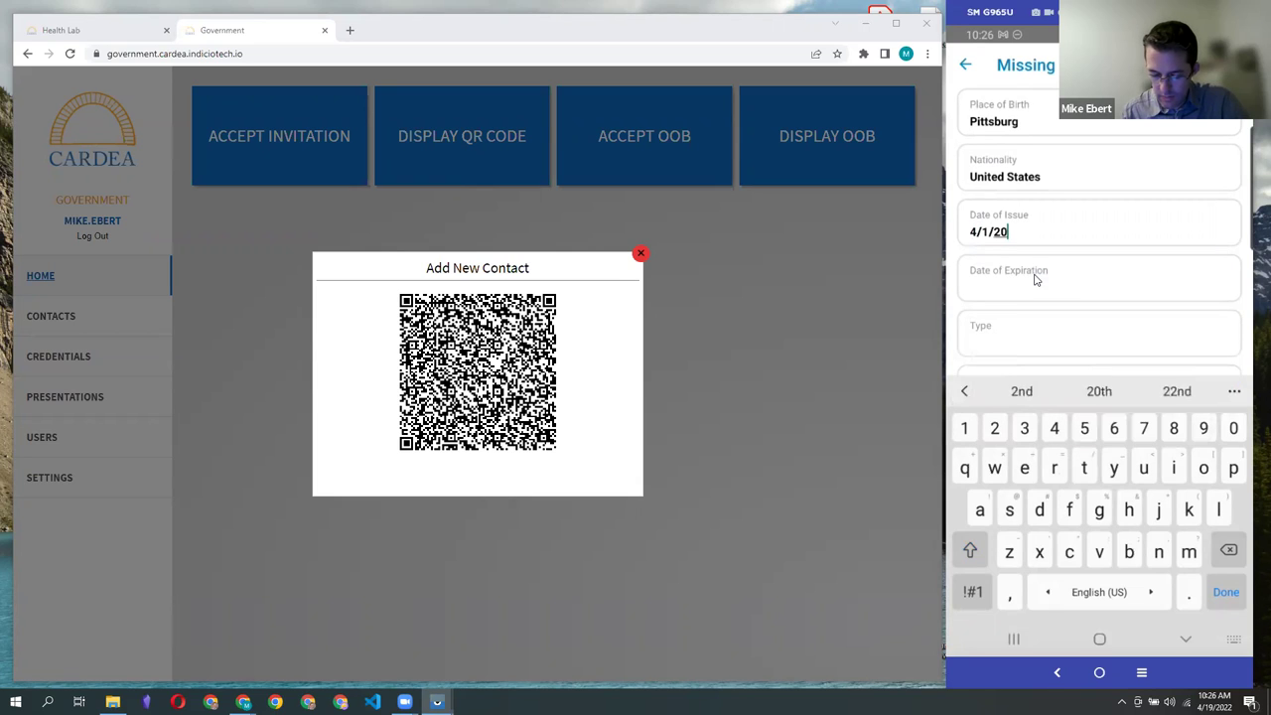
pyautogui.write('20')
pyautogui.click(1033, 280)
pyautogui.write('4')
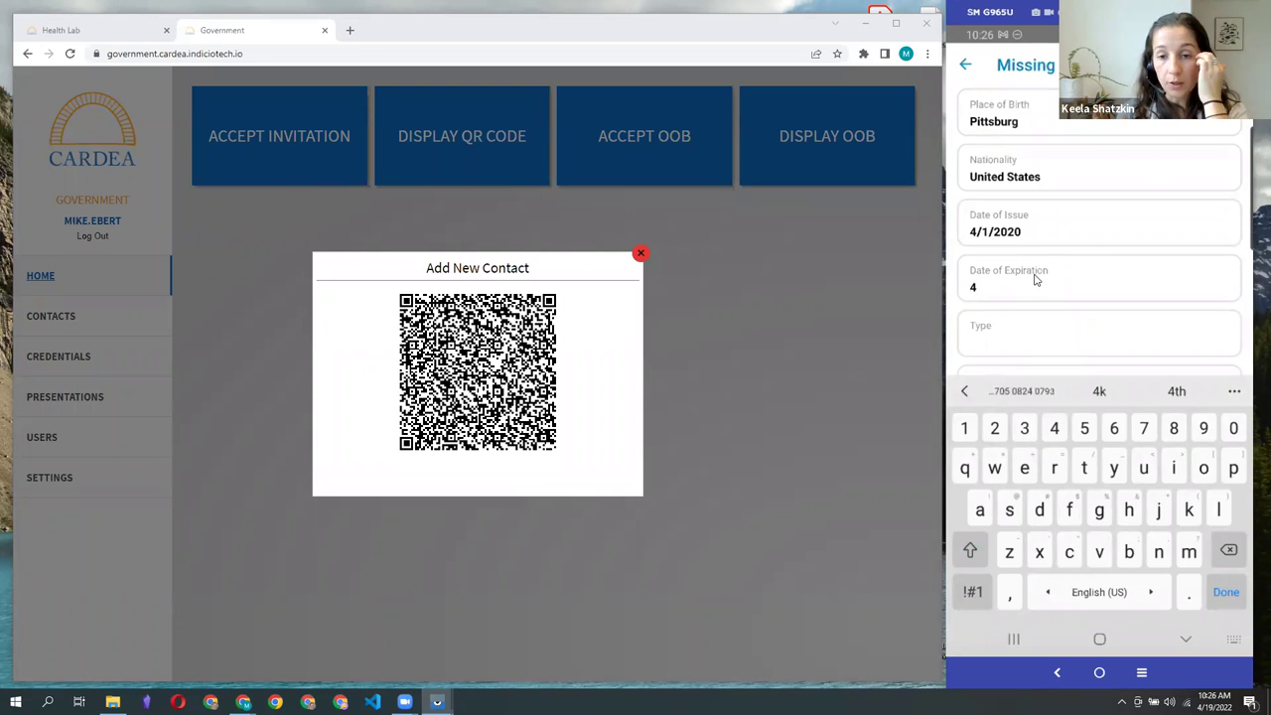
pyautogui.write('/1/')
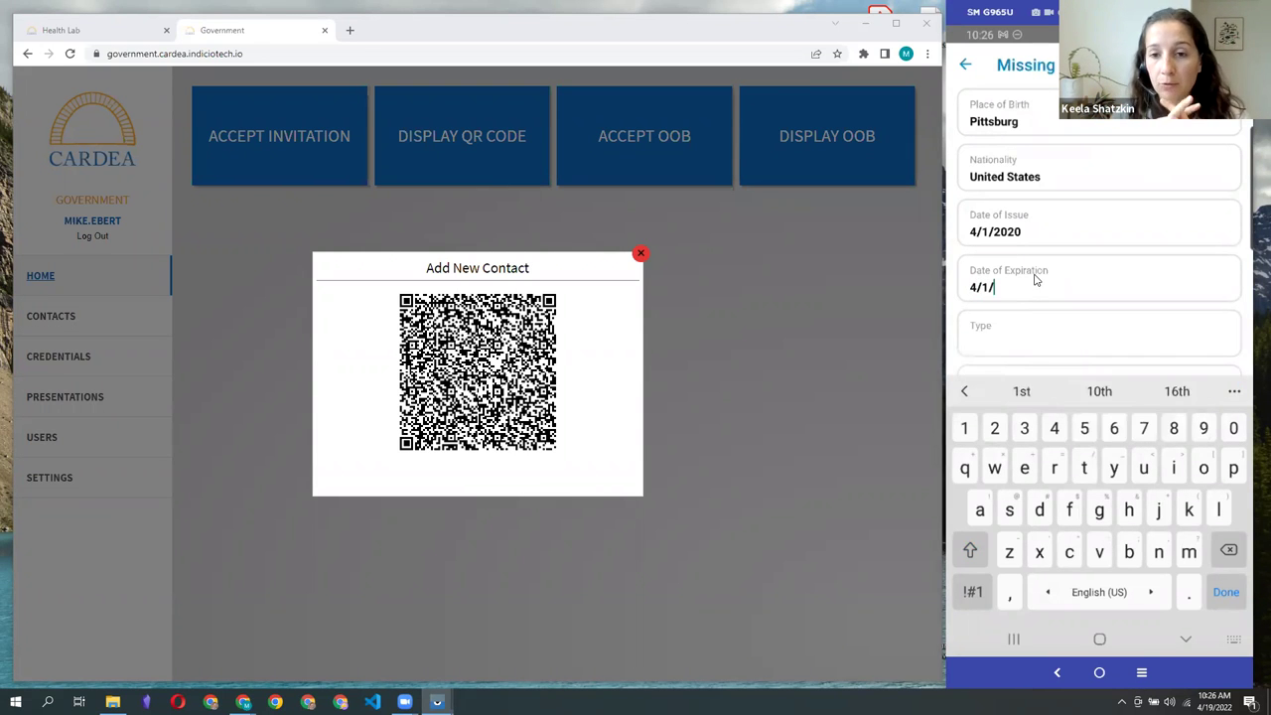
pyautogui.write('2028')
# Step: Set passport type P, issuing country USA, and authority United States Department of State
pyautogui.press('Tab')
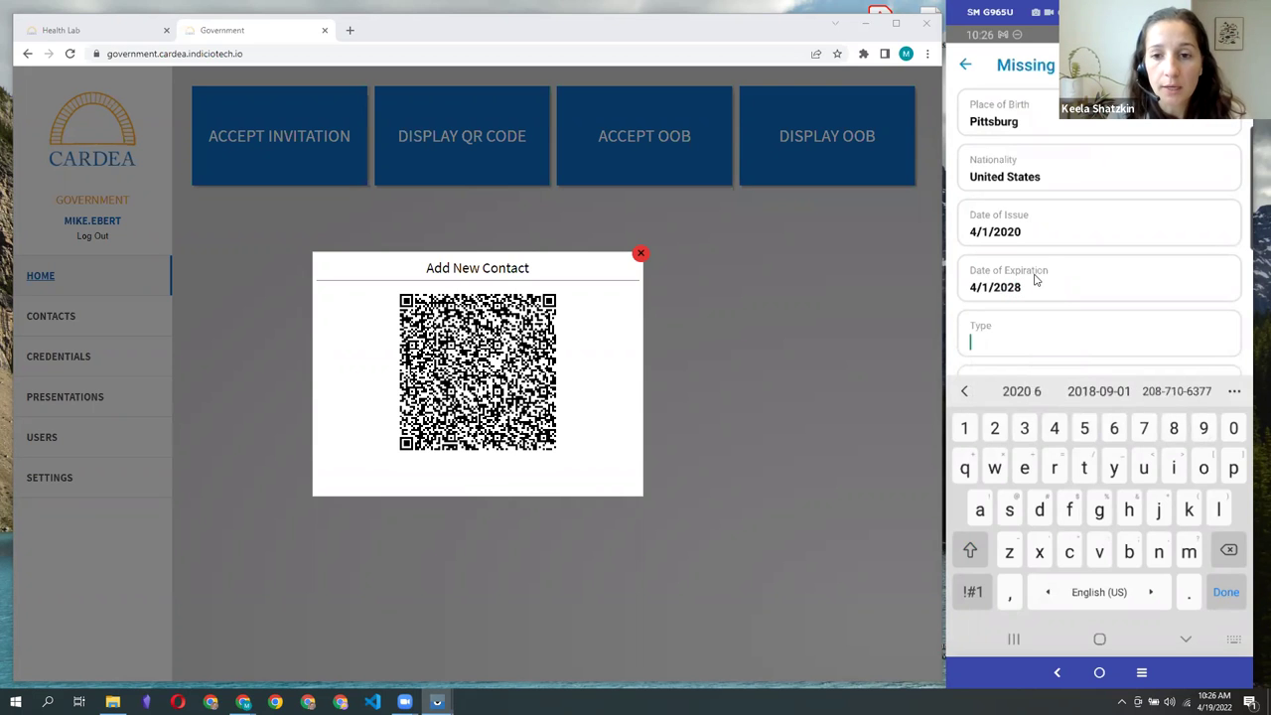
pyautogui.write('P')
pyautogui.press('Tab')
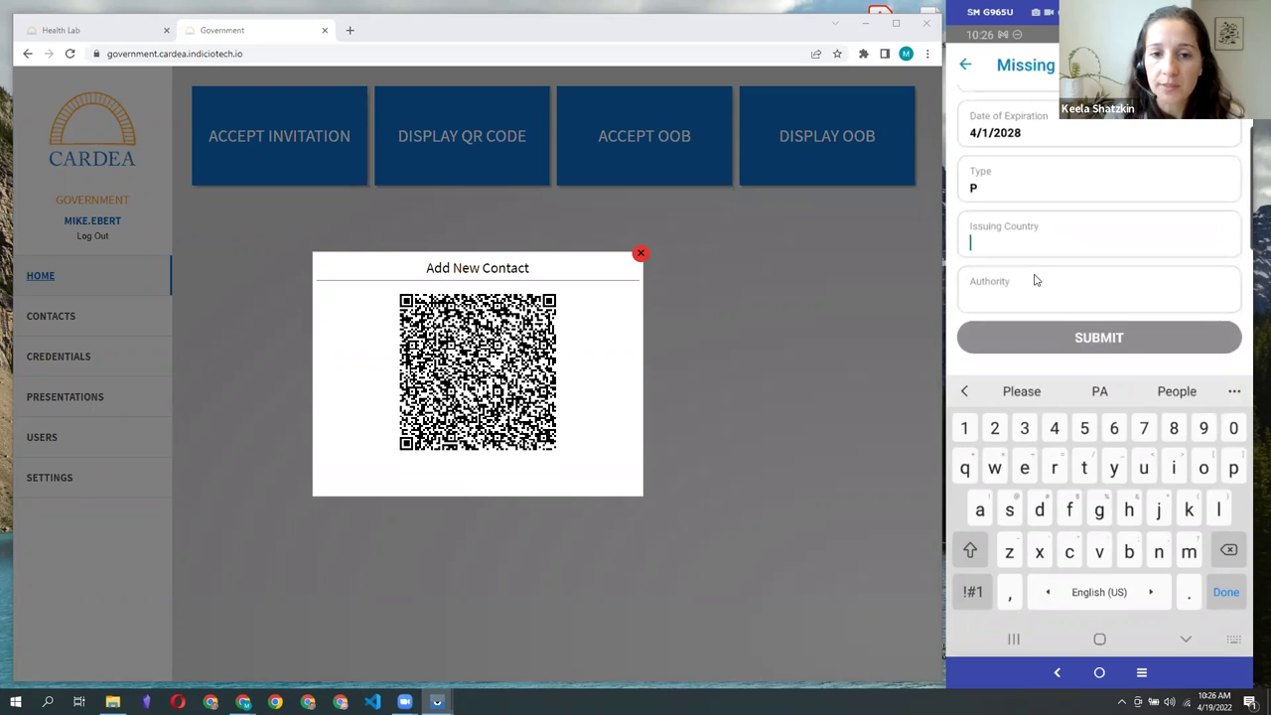
pyautogui.write('US')
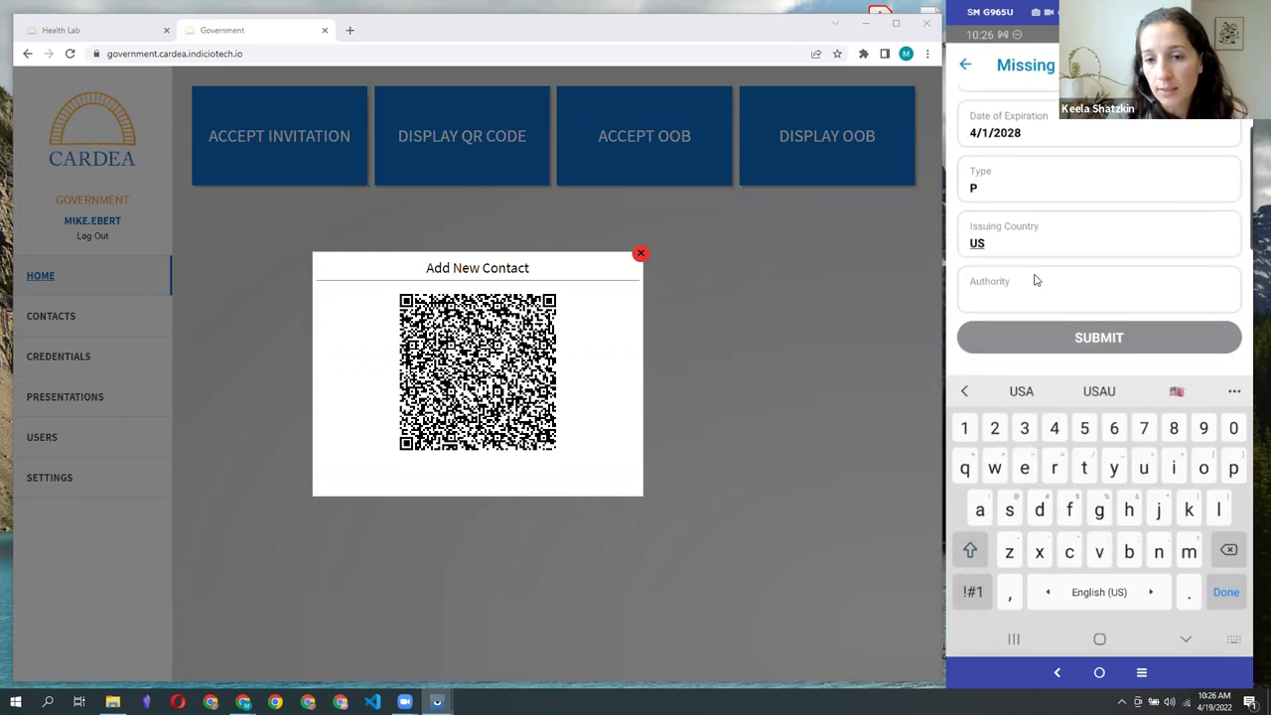
pyautogui.write('SA')
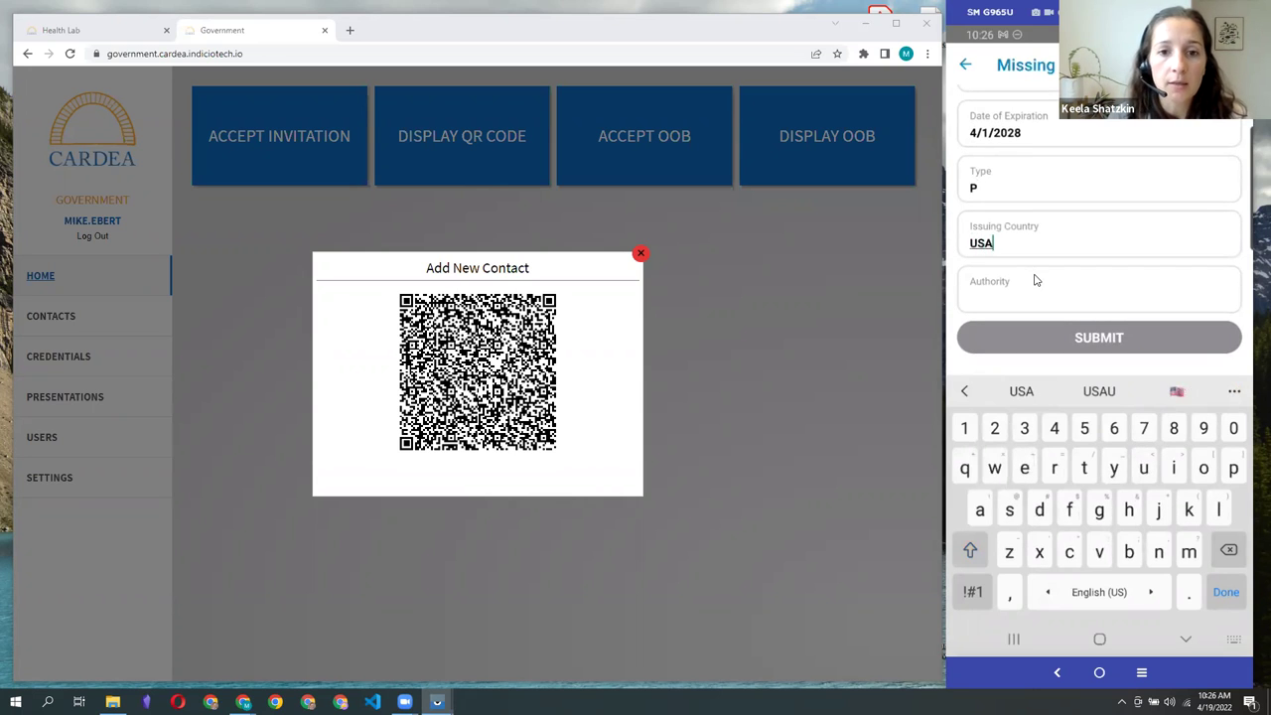
pyautogui.press('Tab')
pyautogui.write('Uni')
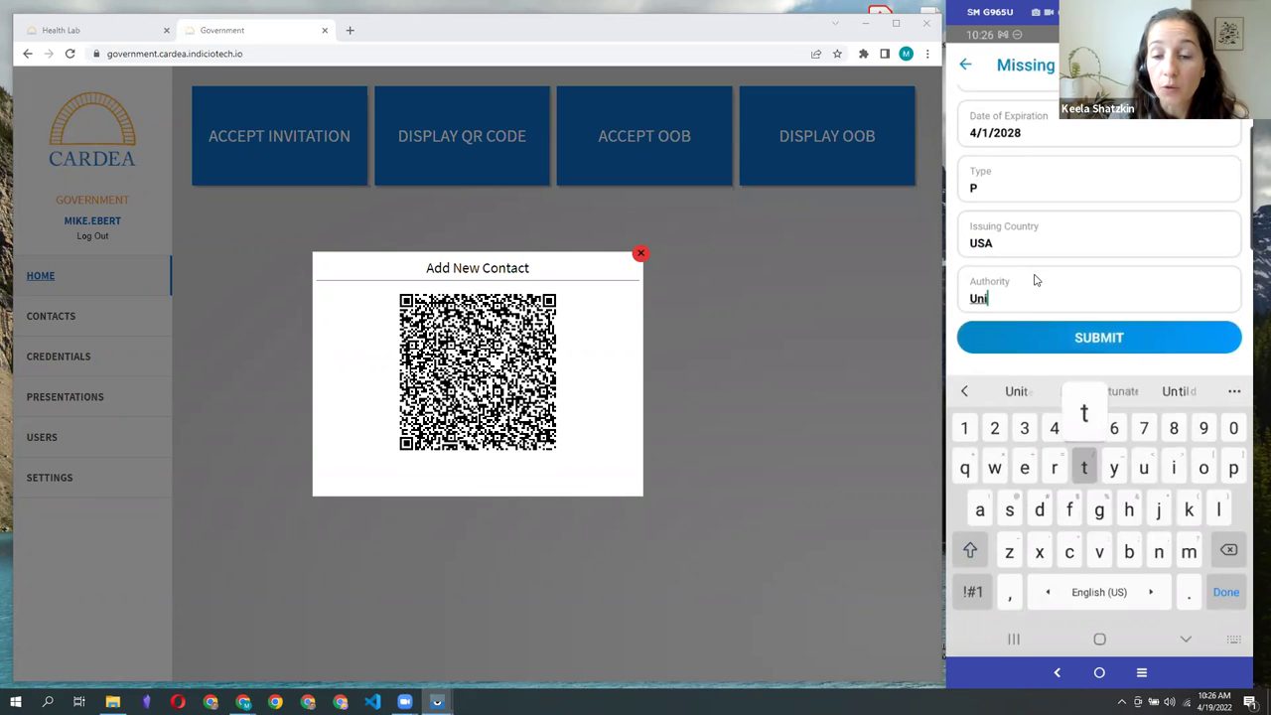
pyautogui.write('ted States ')
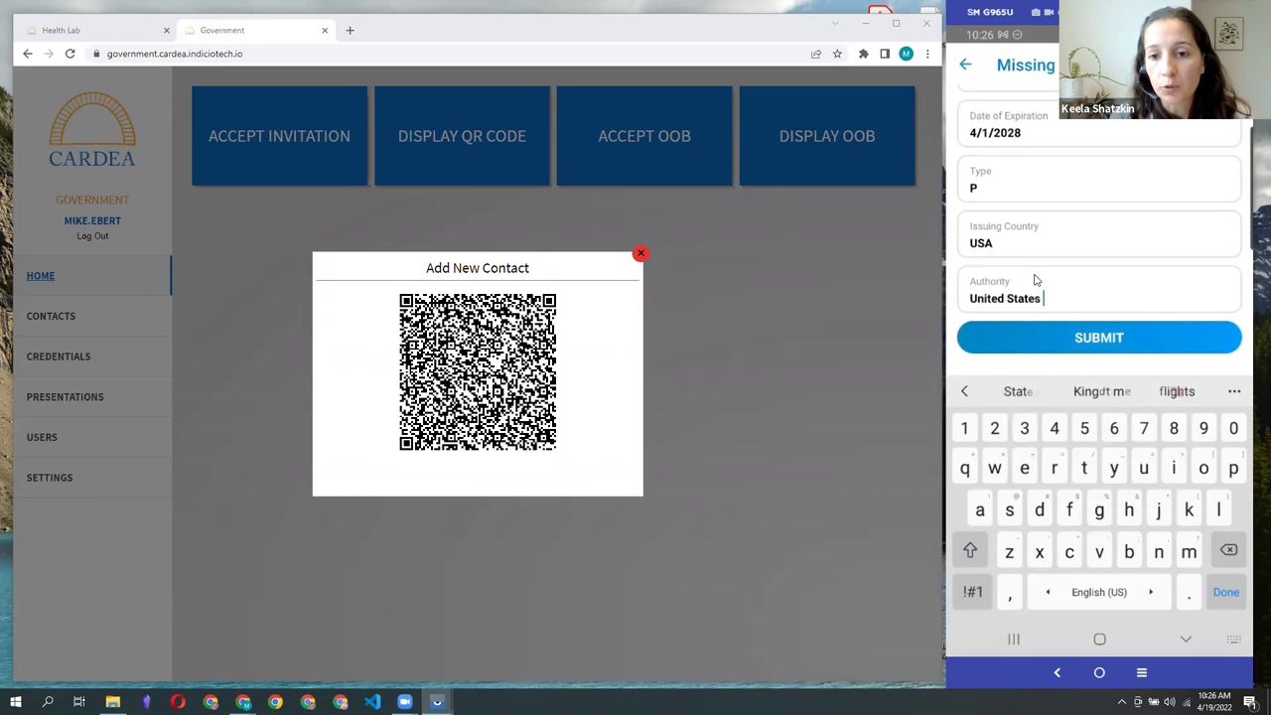
pyautogui.write('Department ')
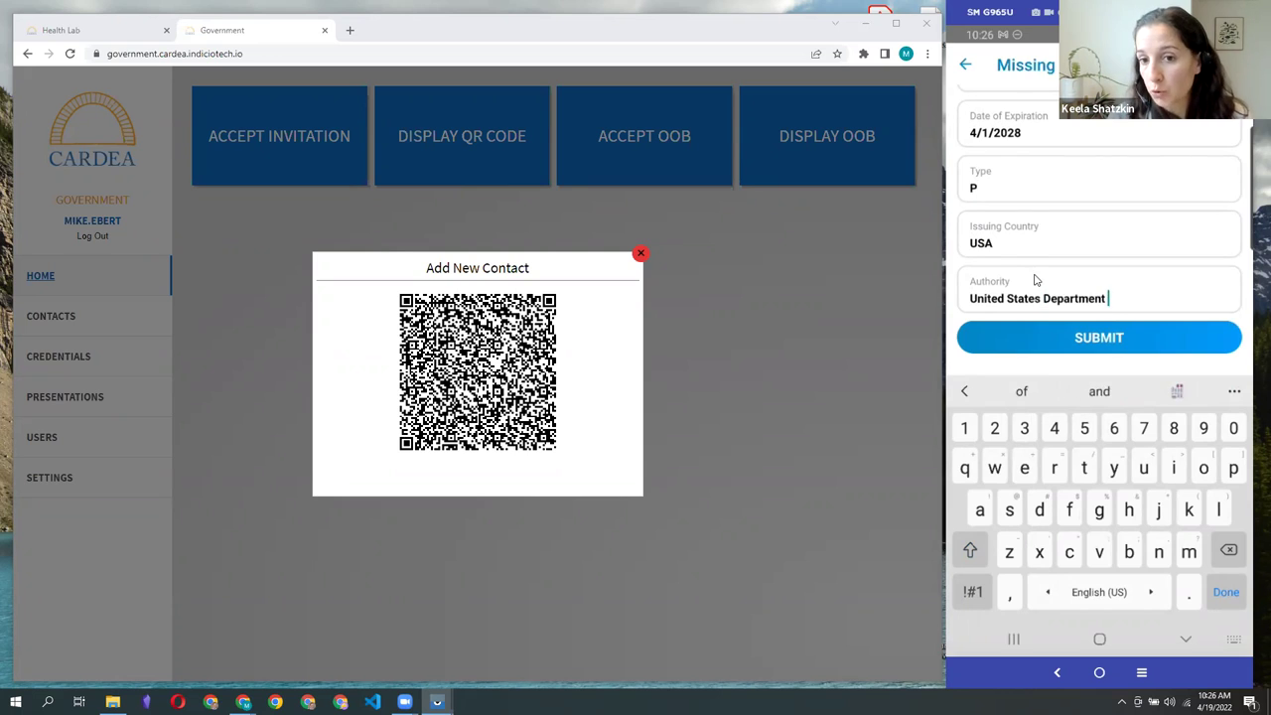
pyautogui.write('of State')
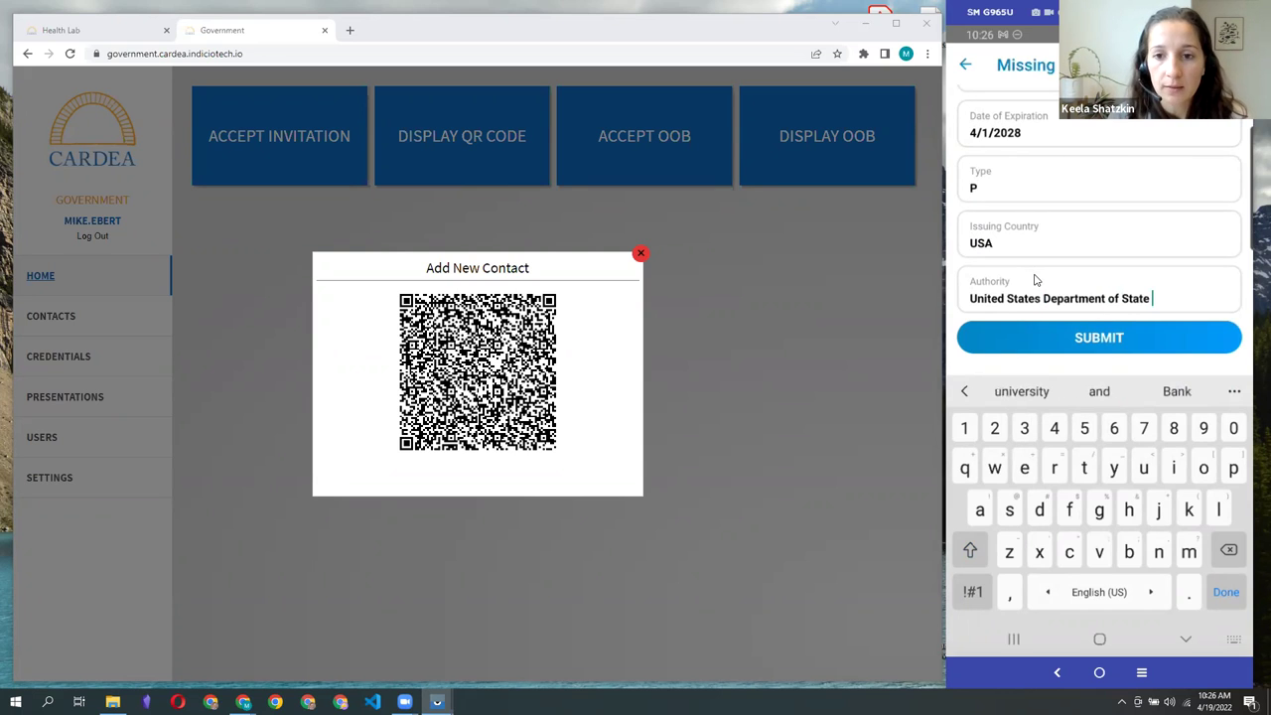
pyautogui.press('BackSpace')
pyautogui.scroll(4, 1034, 279)
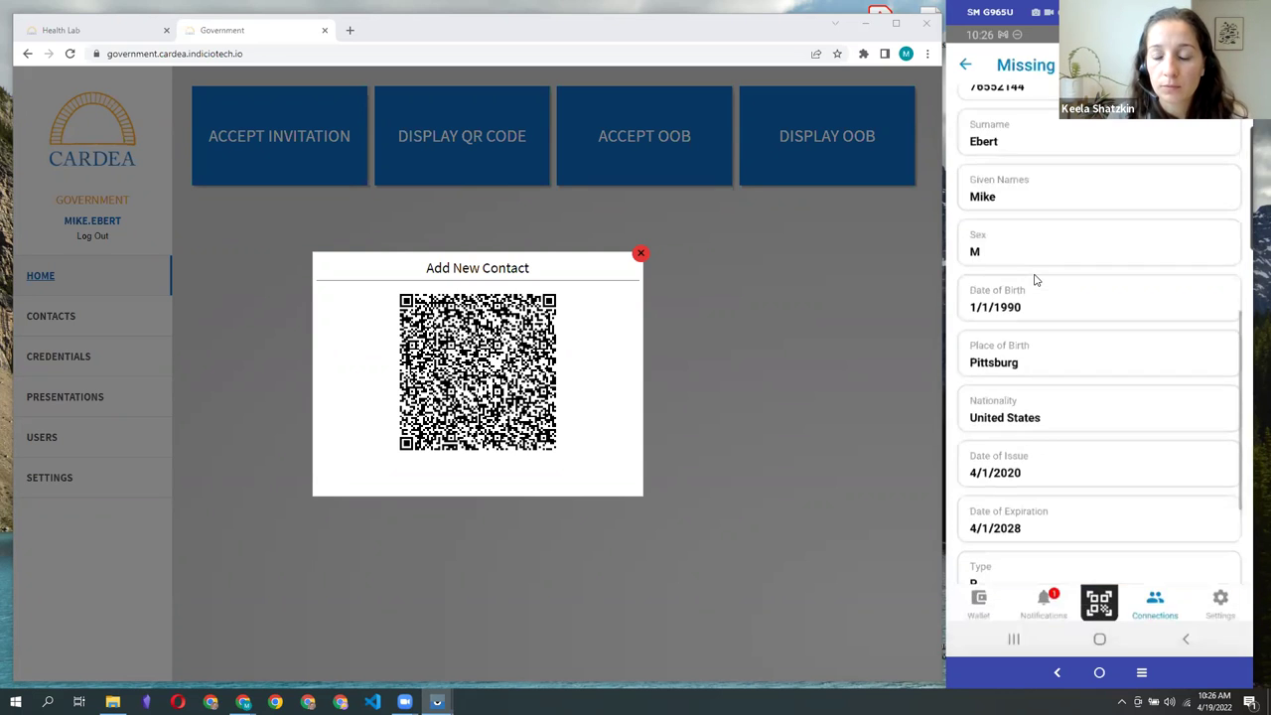
pyautogui.scroll(-3, 1033, 279)
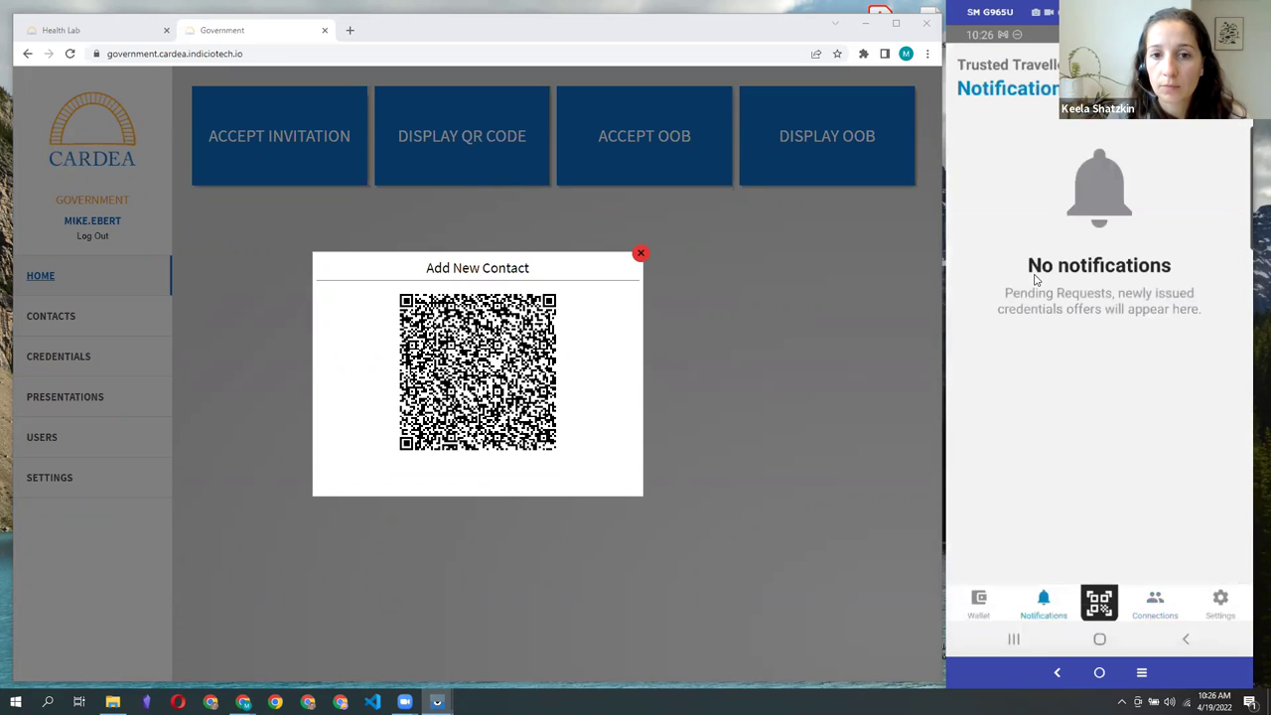
# Step: Close the QR code and view the Happy Health ID contact's passport details
pyautogui.click(641, 256)
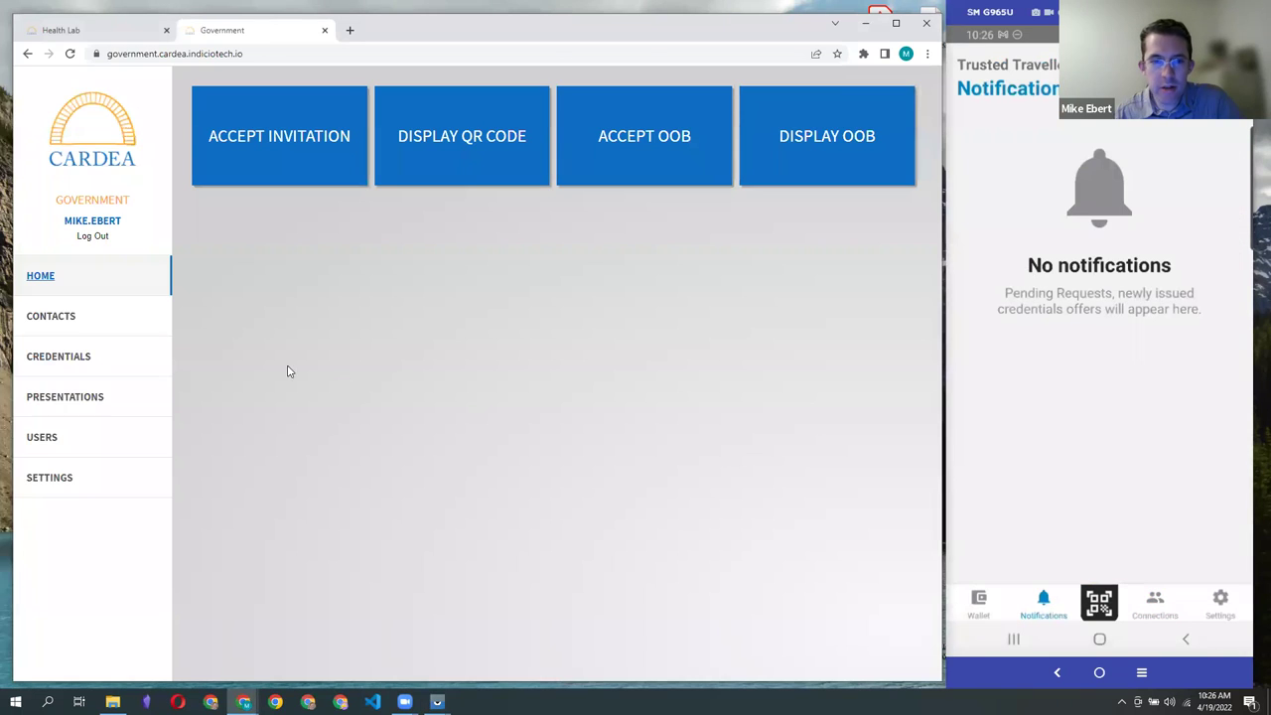
pyautogui.click(71, 320)
pyautogui.click(324, 201)
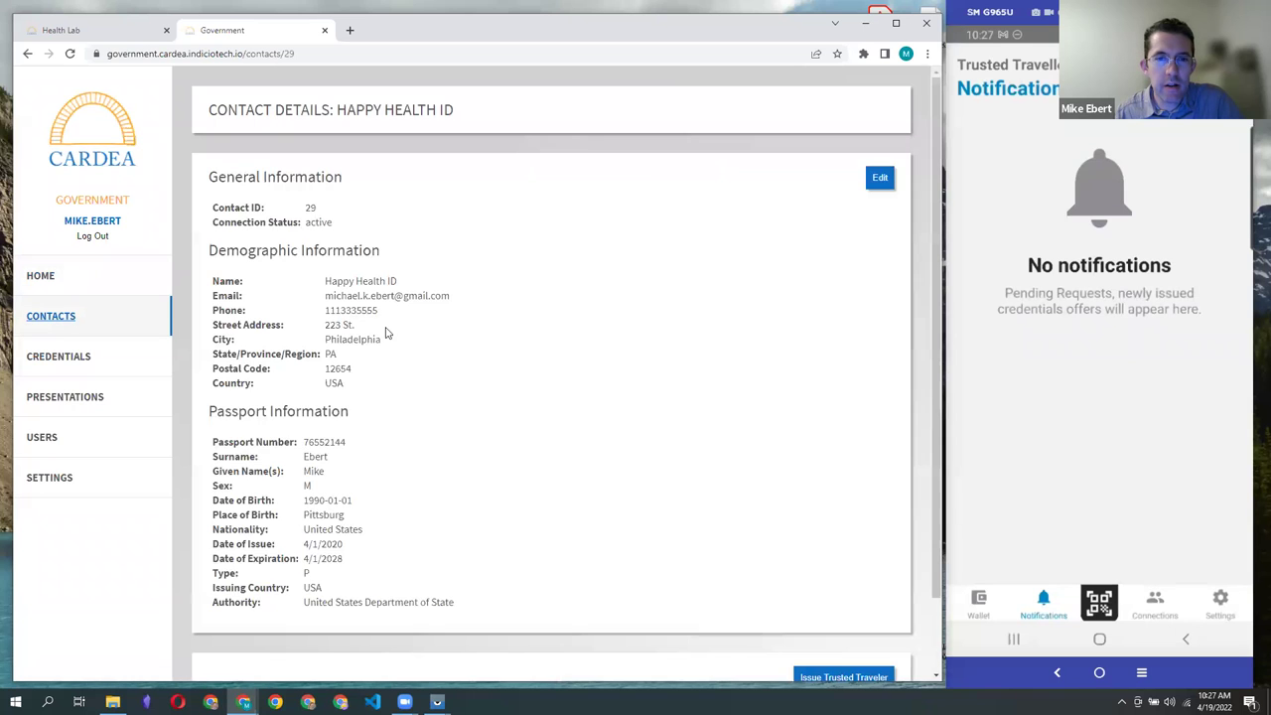
pyautogui.scroll(-2, 583, 438)
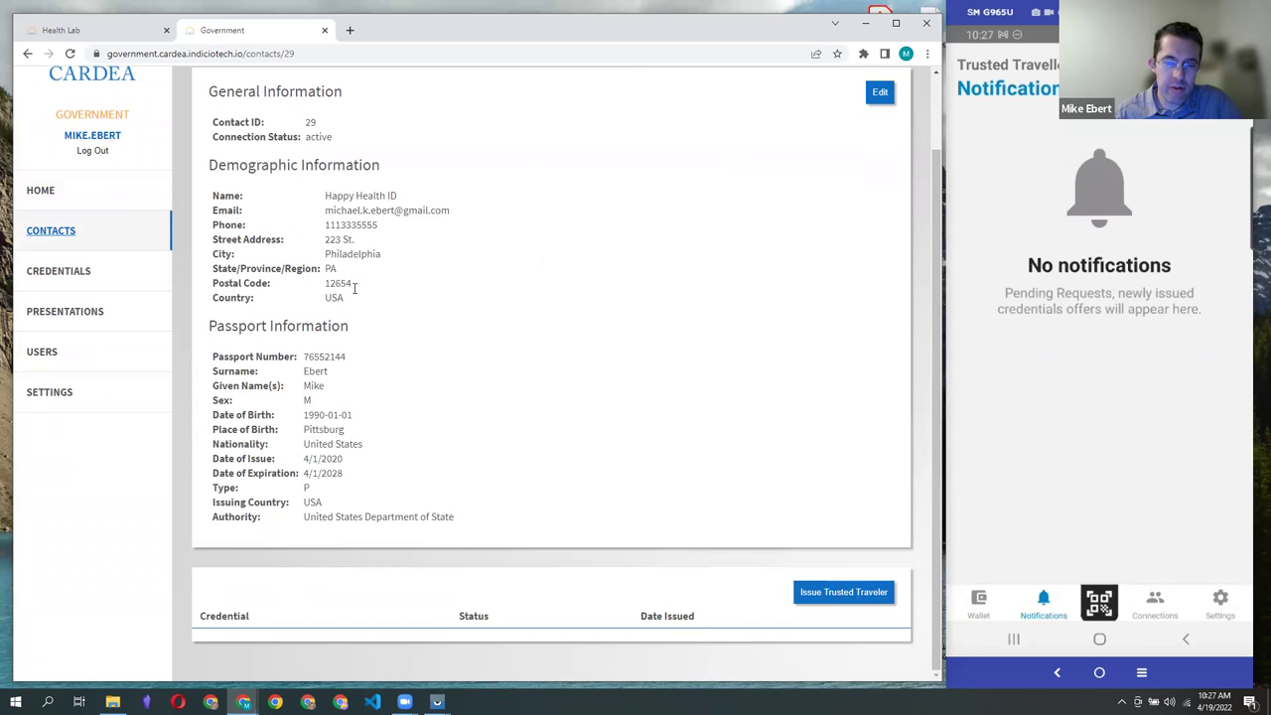
# Step: Send this contact a Trusted Traveler credential offer and wait for the wallet to accept it
pyautogui.click(828, 601)
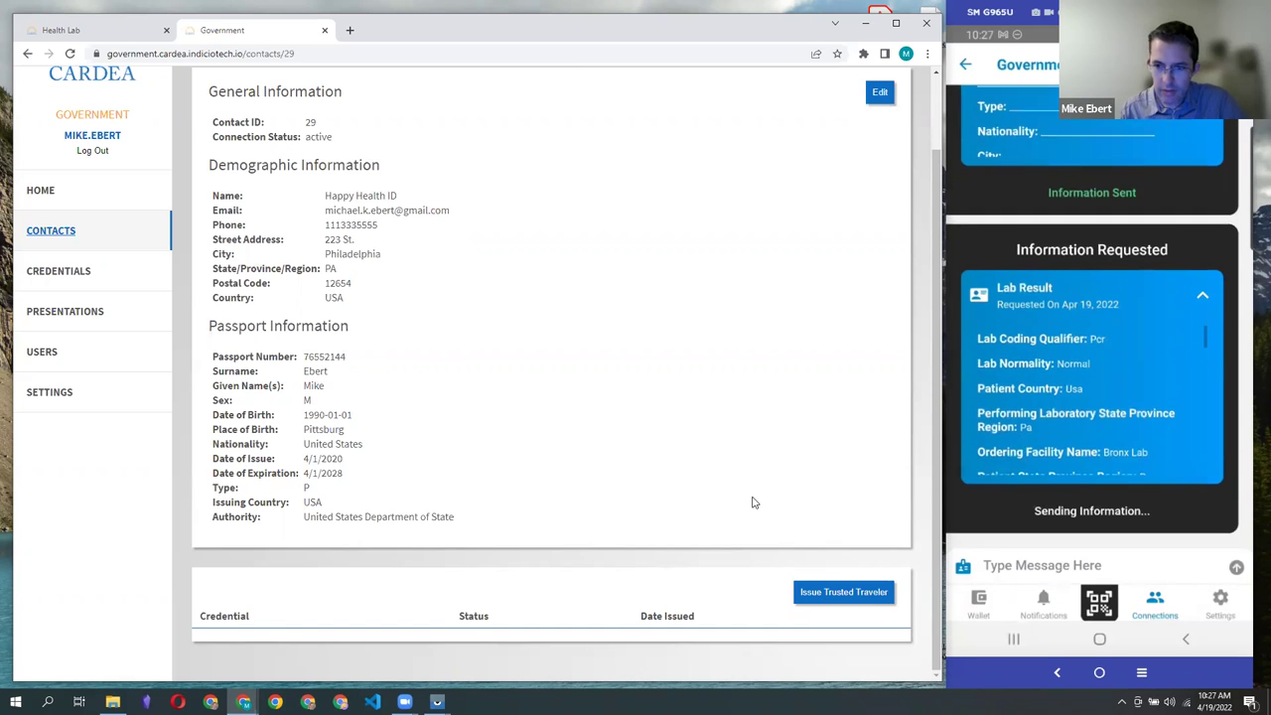
pyautogui.scroll(-1, 678, 468)
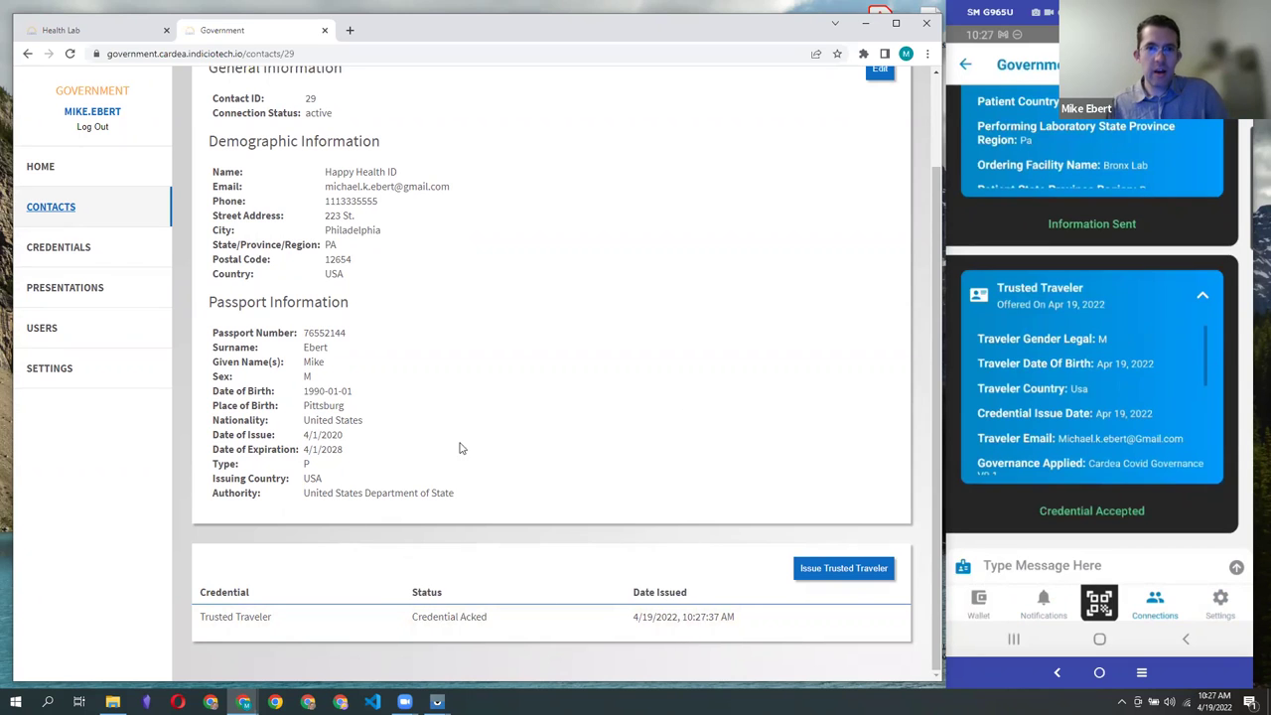
# Step: Load restaurant.cardea.indiciotech.io in a new Chrome tab
pyautogui.click(350, 30)
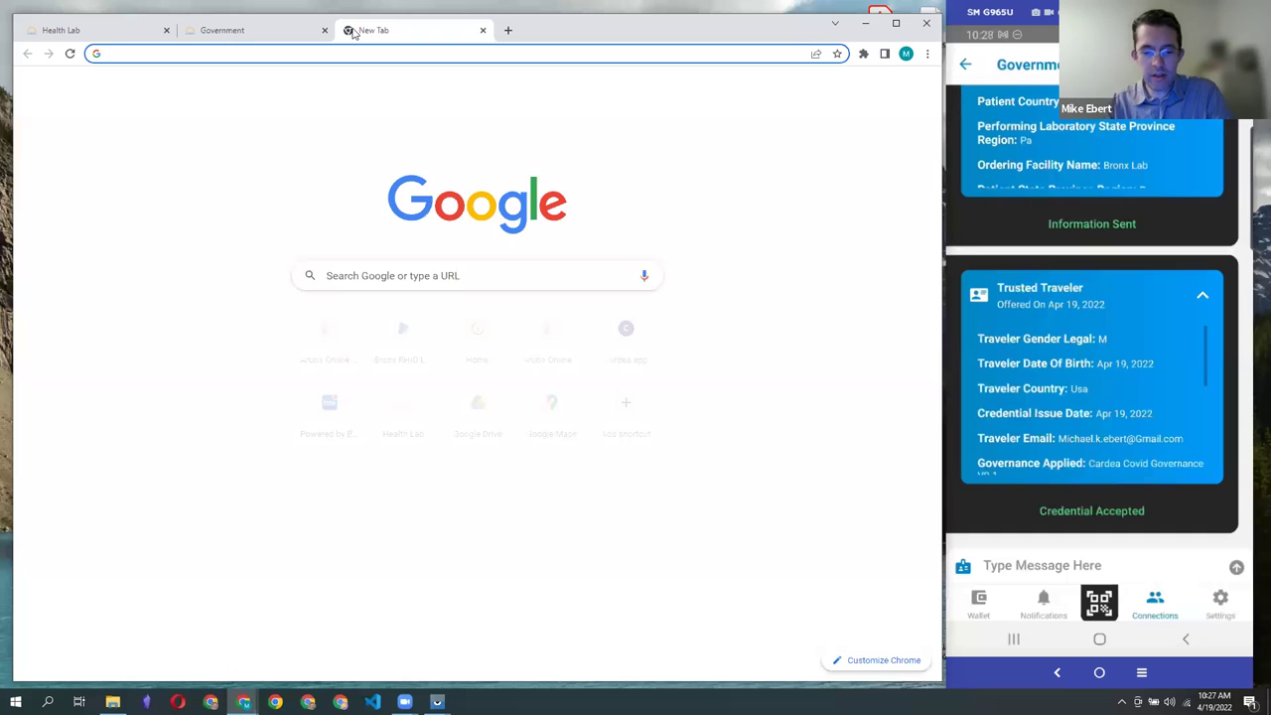
pyautogui.write('resta')
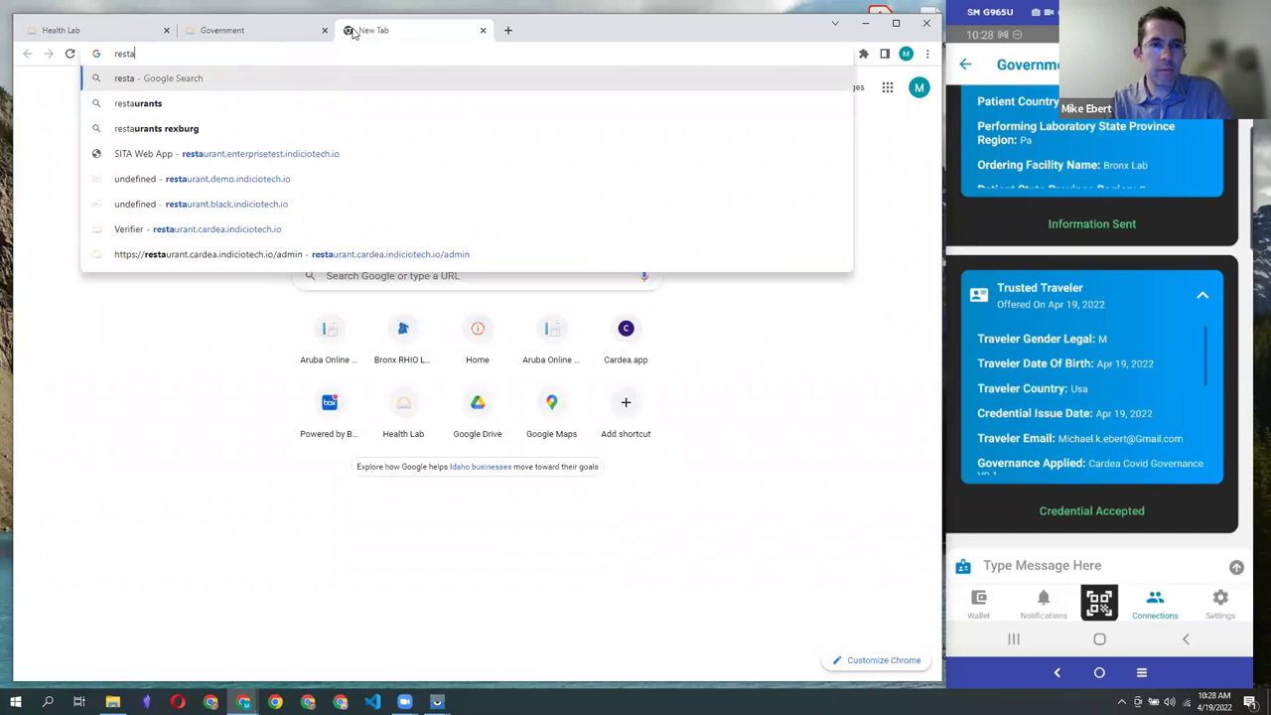
pyautogui.write('urant.cardea.indiciotech.io')
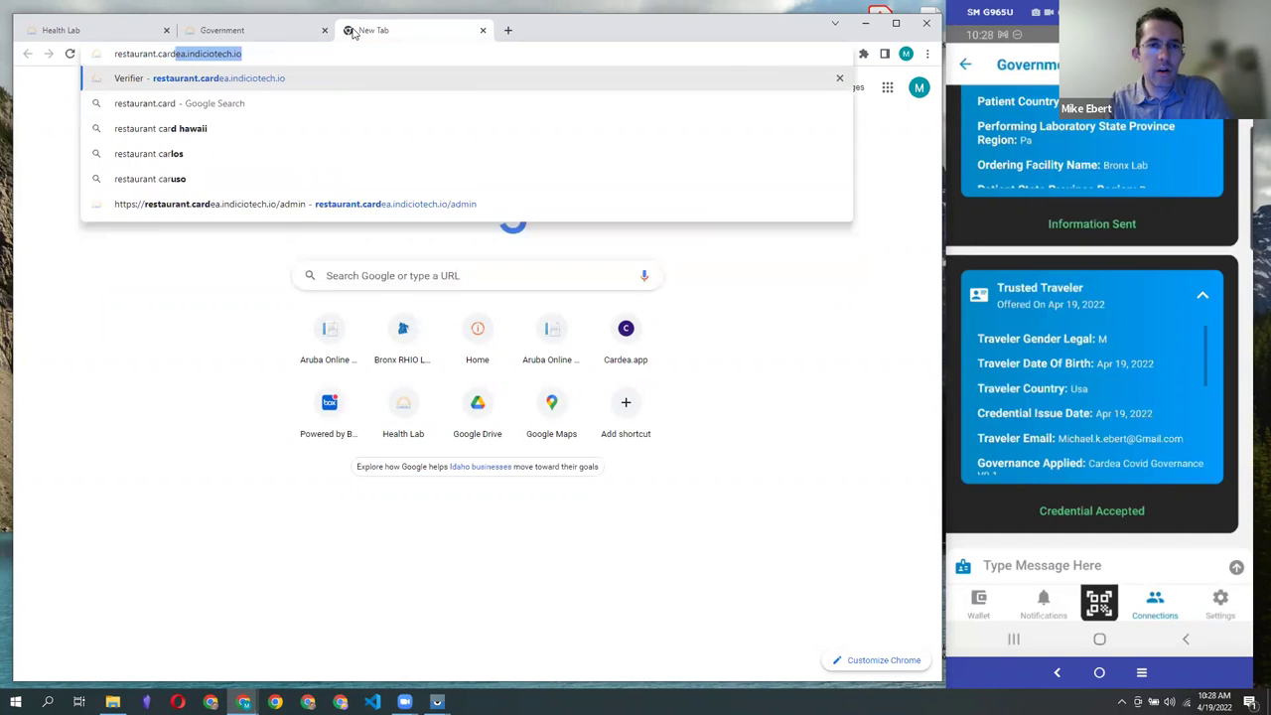
pyautogui.press('Right')
pyautogui.press('Return')
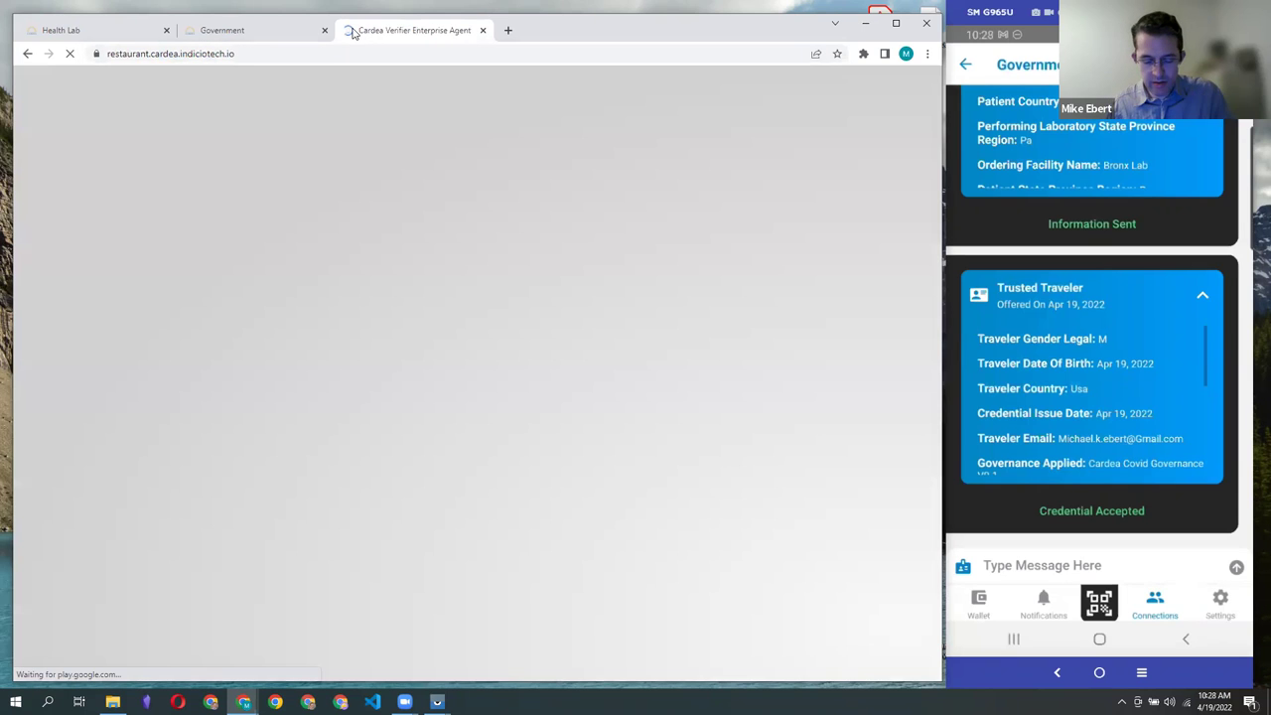